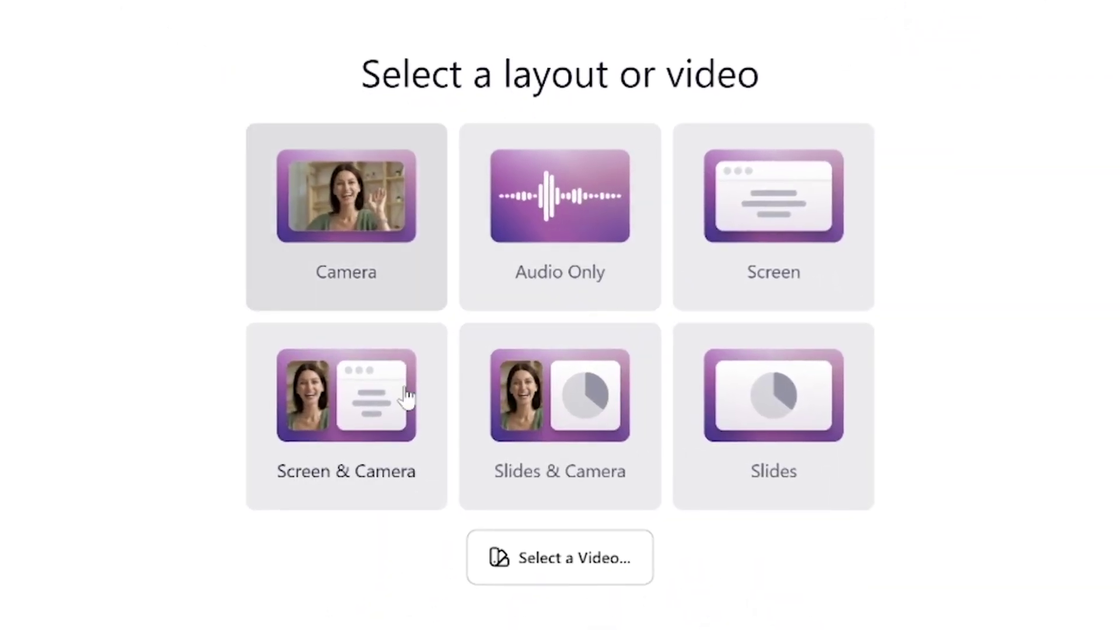
Switch the recording layout to Camera only, showing the webcam preview with an empty teleprompter
{"action": "left_click", "coordinate": [408, 393]}
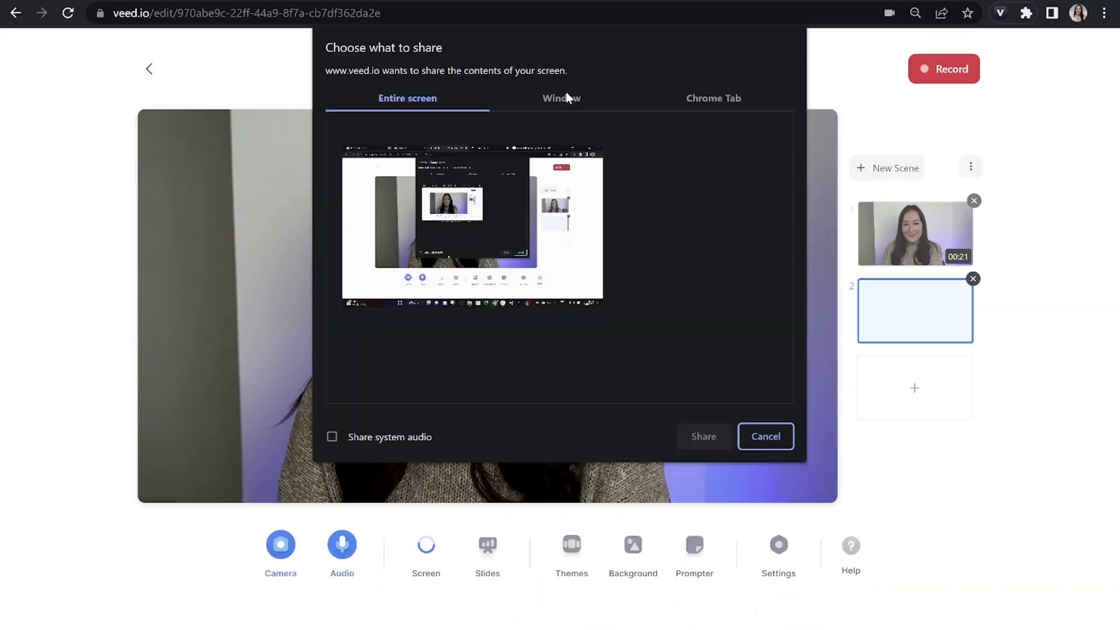
{"action": "left_click", "coordinate": [566, 97]}
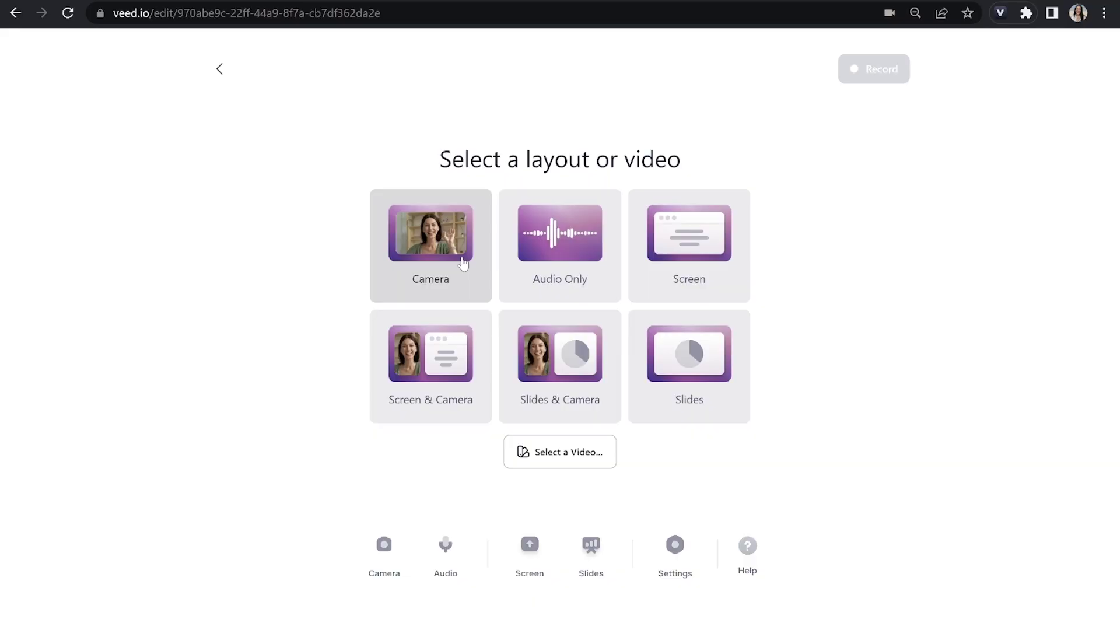
{"action": "left_click", "coordinate": [464, 256]}
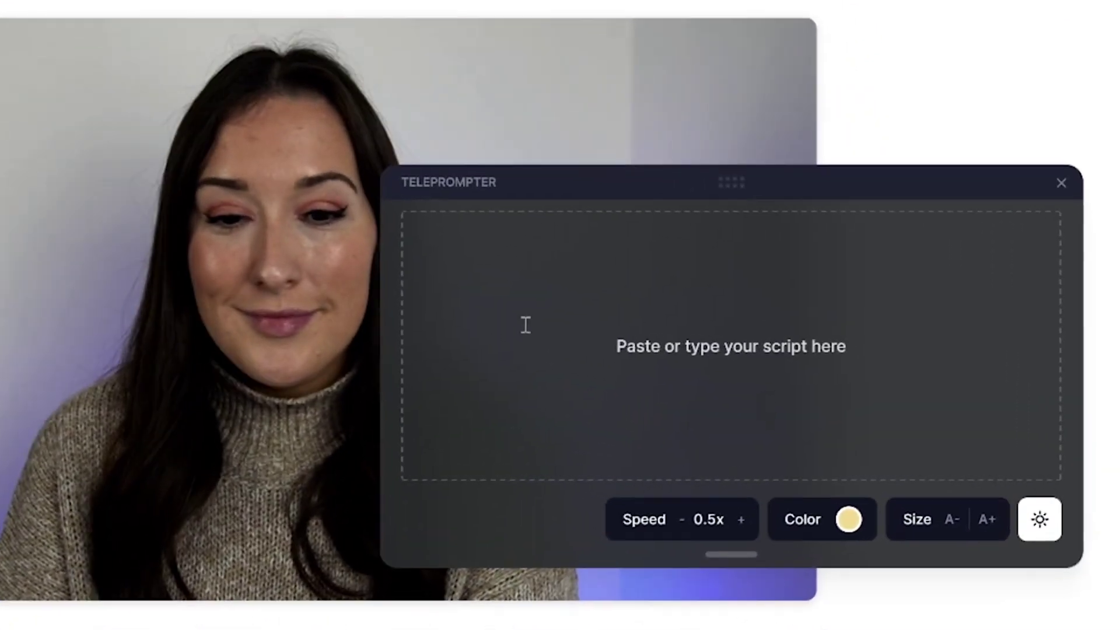
Paste the welcome script into the teleprompter, enlarge its text, and record the first camera take
{"action": "left_click", "coordinate": [716, 316]}
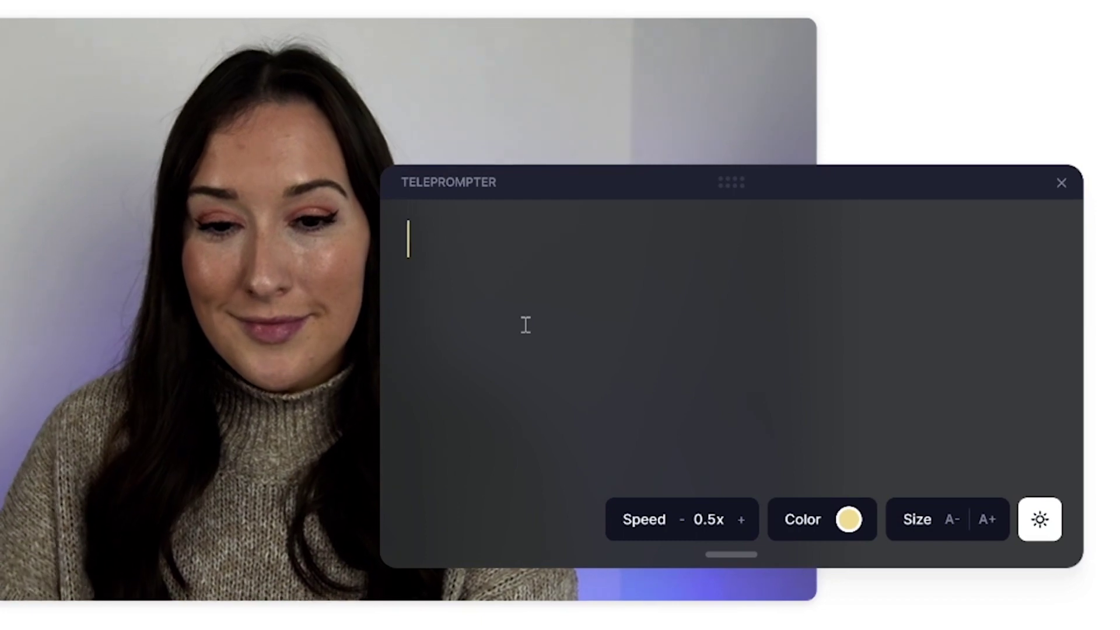
{"action": "key", "text": "ctrl+v"}
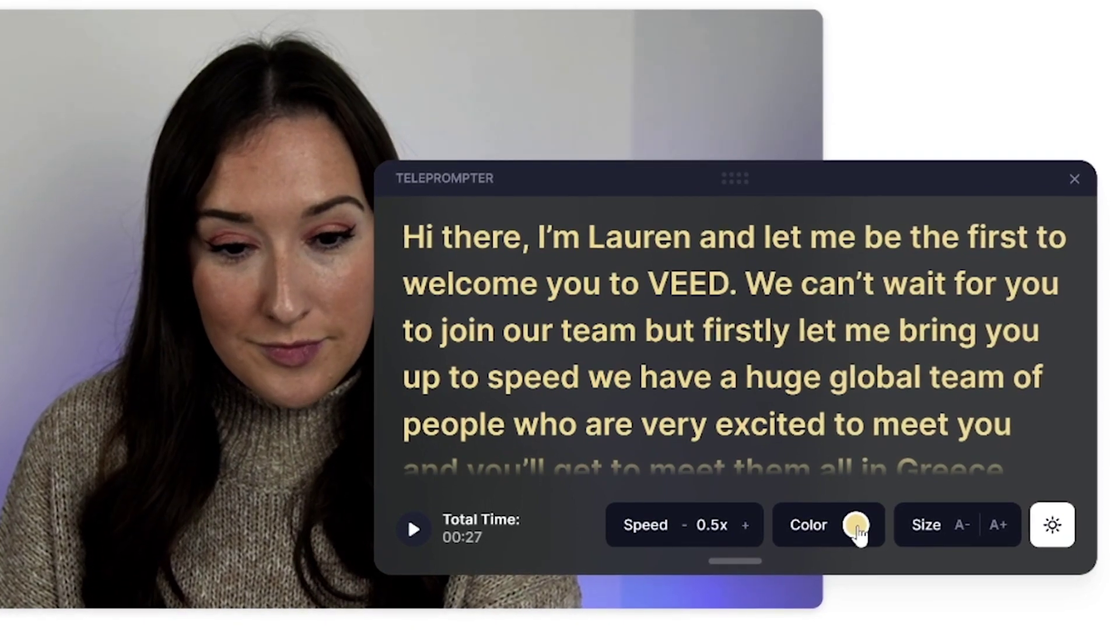
{"action": "left_click", "coordinate": [856, 527]}
{"action": "left_click", "coordinate": [999, 527]}
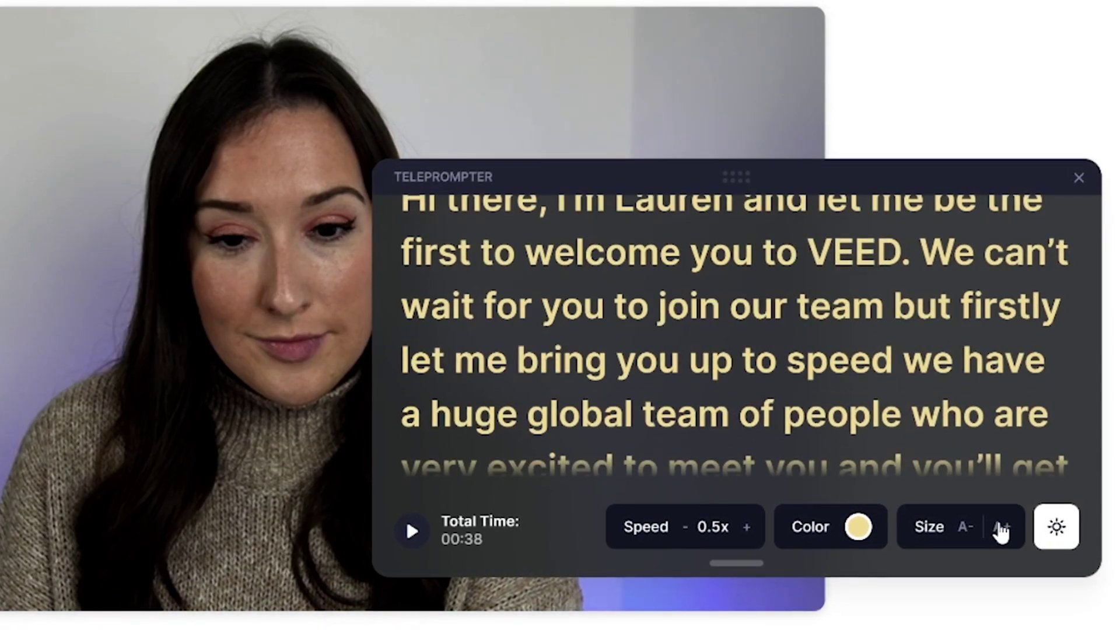
{"action": "left_click", "coordinate": [1055, 528]}
{"action": "left_click", "coordinate": [1056, 532]}
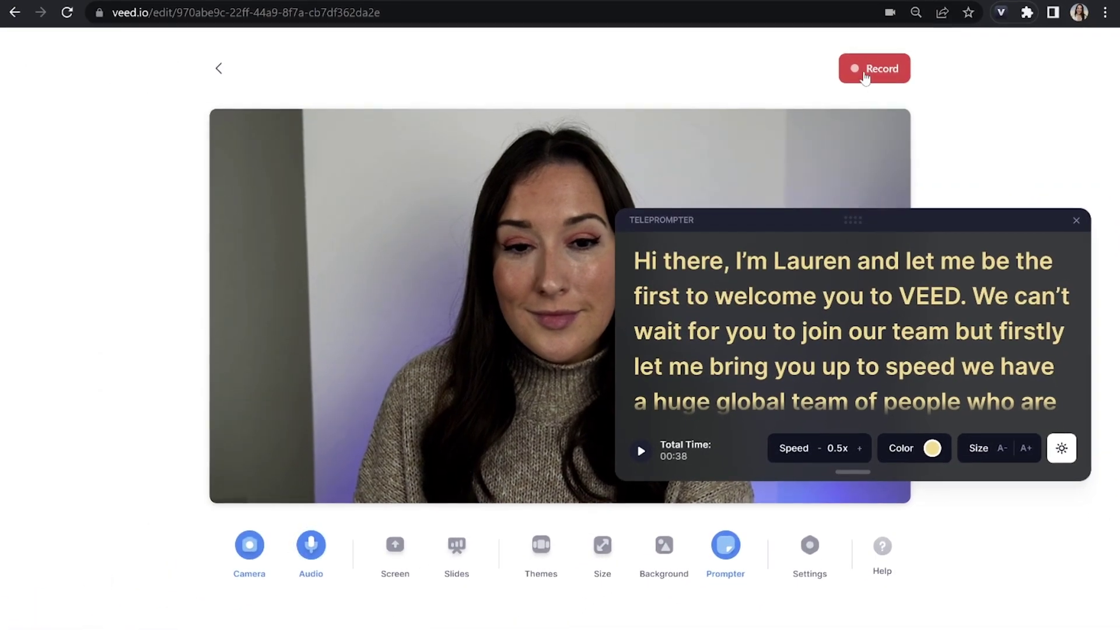
{"action": "left_click", "coordinate": [867, 74]}
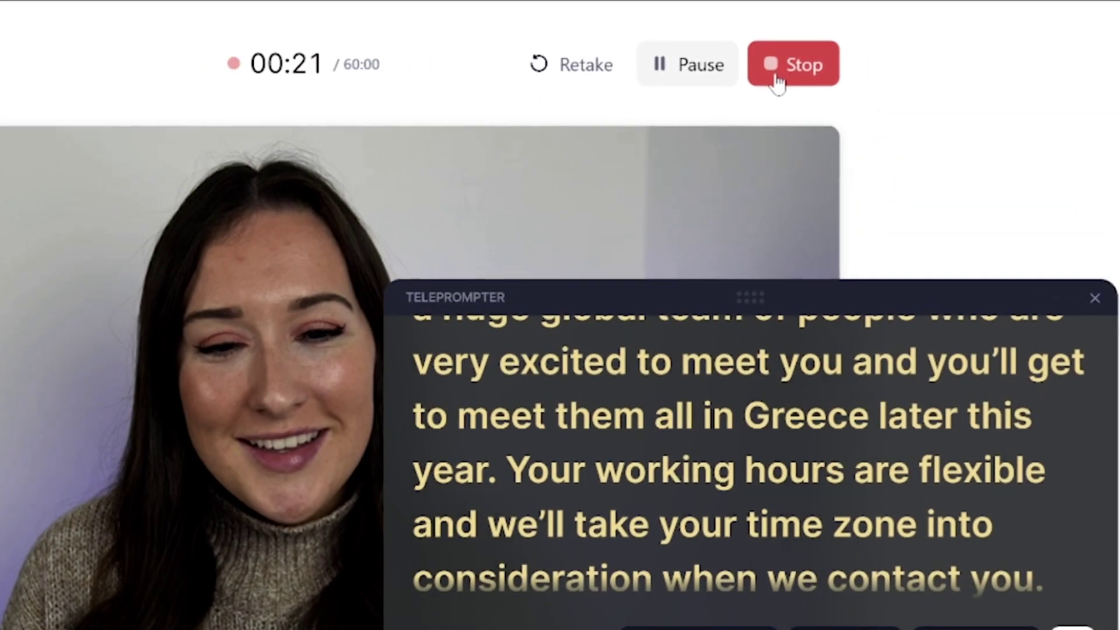
{"action": "left_click", "coordinate": [802, 74]}
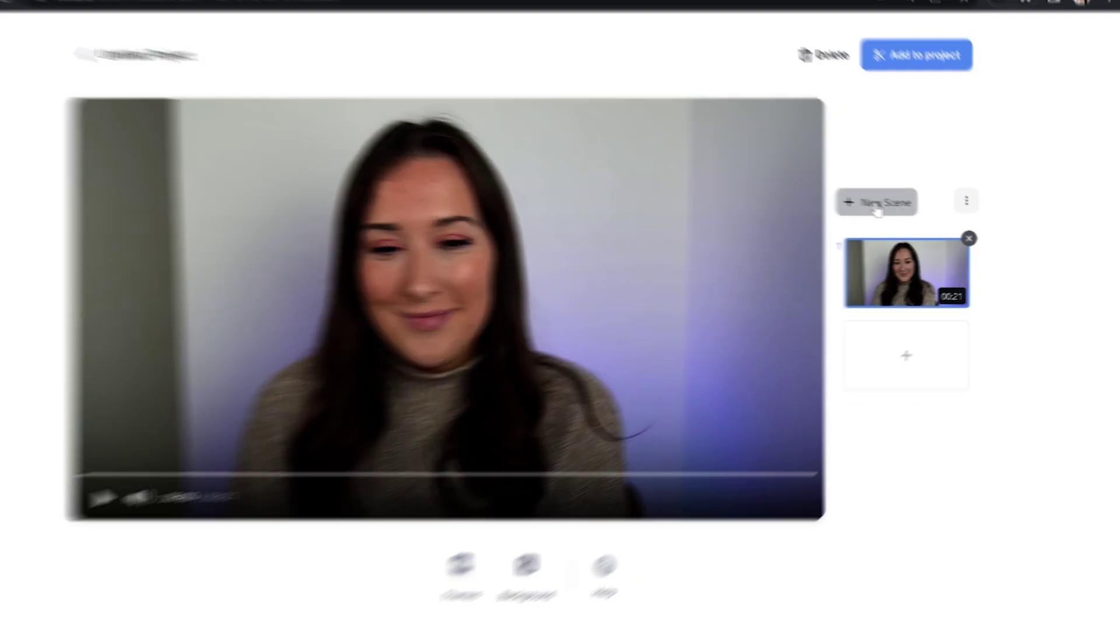
Add a new scene that shares the 'Home - VEED' Chrome tab alongside the webcam
{"action": "left_click", "coordinate": [890, 209]}
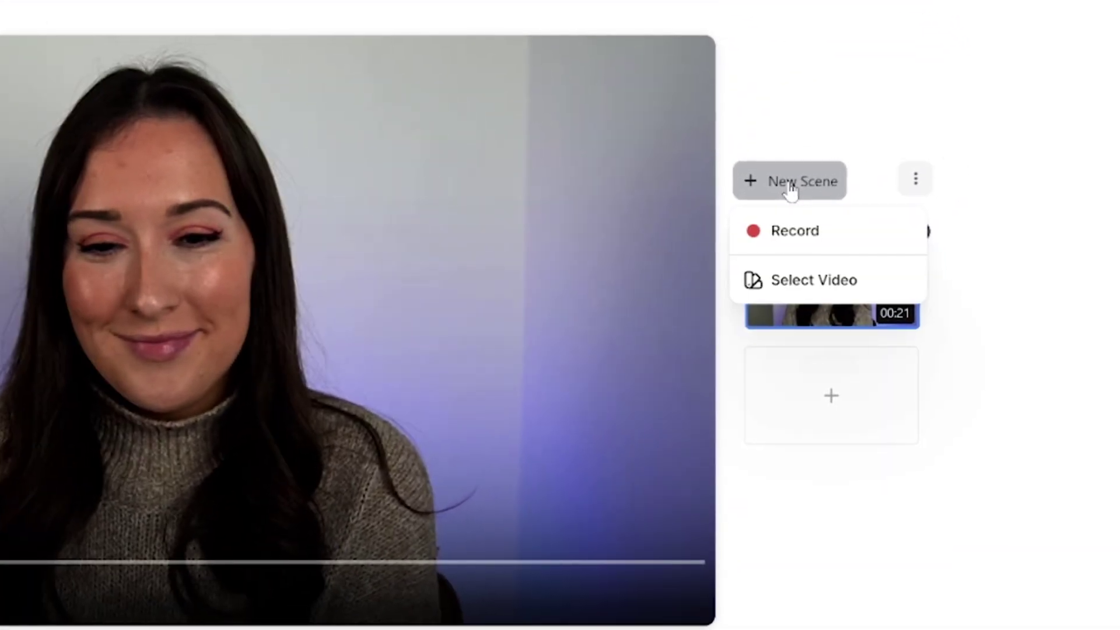
{"action": "left_click", "coordinate": [820, 233]}
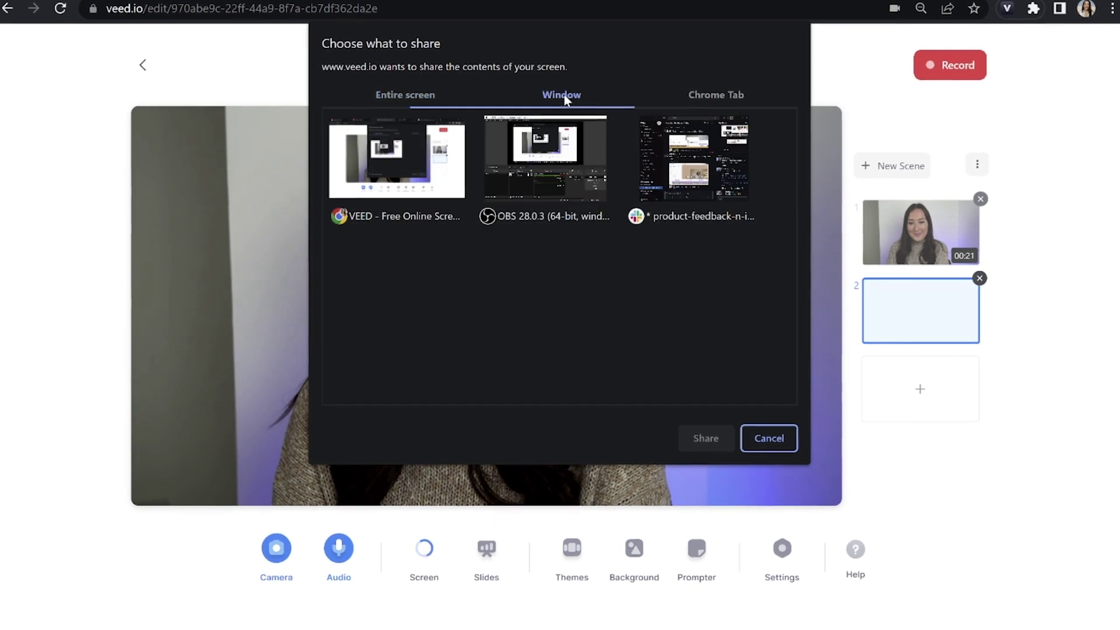
{"action": "left_click", "coordinate": [723, 97]}
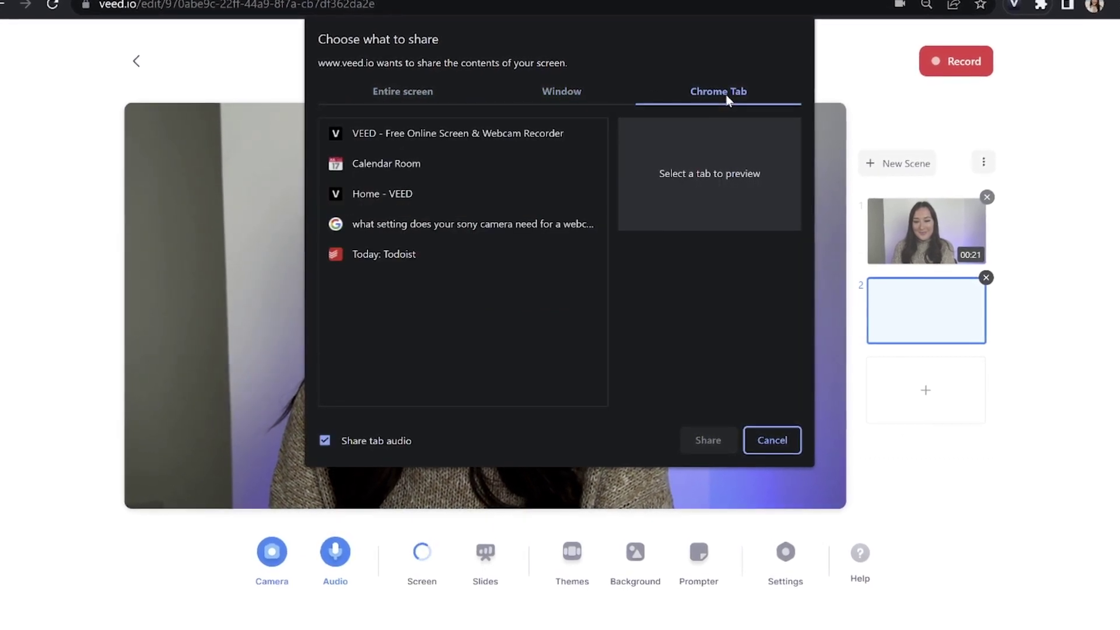
{"action": "left_click", "coordinate": [388, 193]}
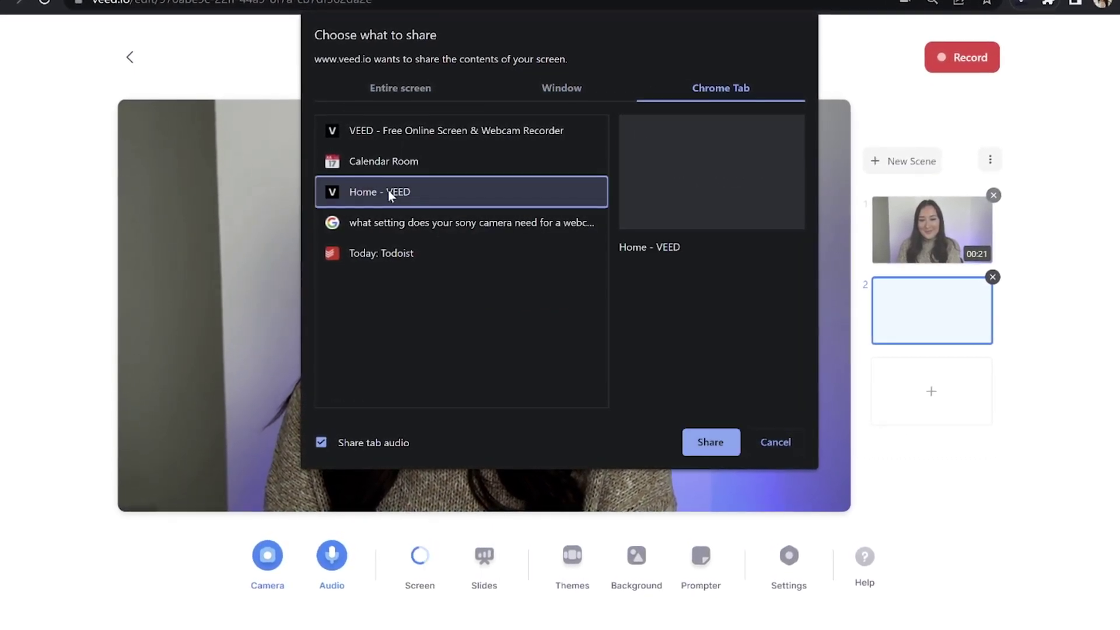
{"action": "left_click", "coordinate": [713, 448]}
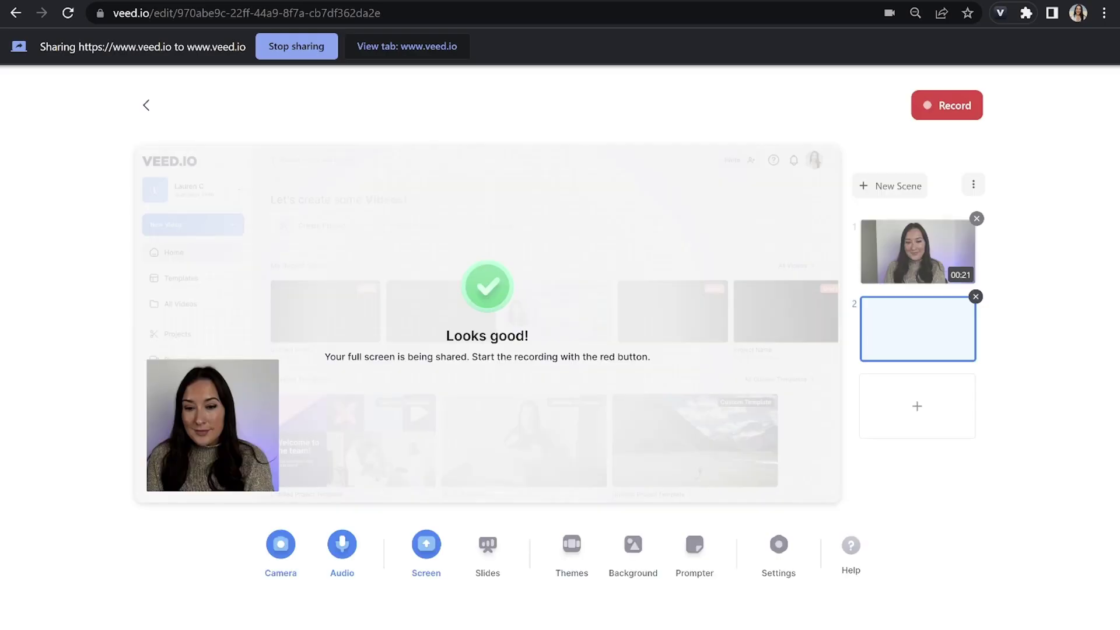
{"action": "left_click", "coordinate": [573, 541]}
Apply the Heatwave theme and a blue-to-pink gradient background to the second scene
{"action": "left_click", "coordinate": [831, 155]}
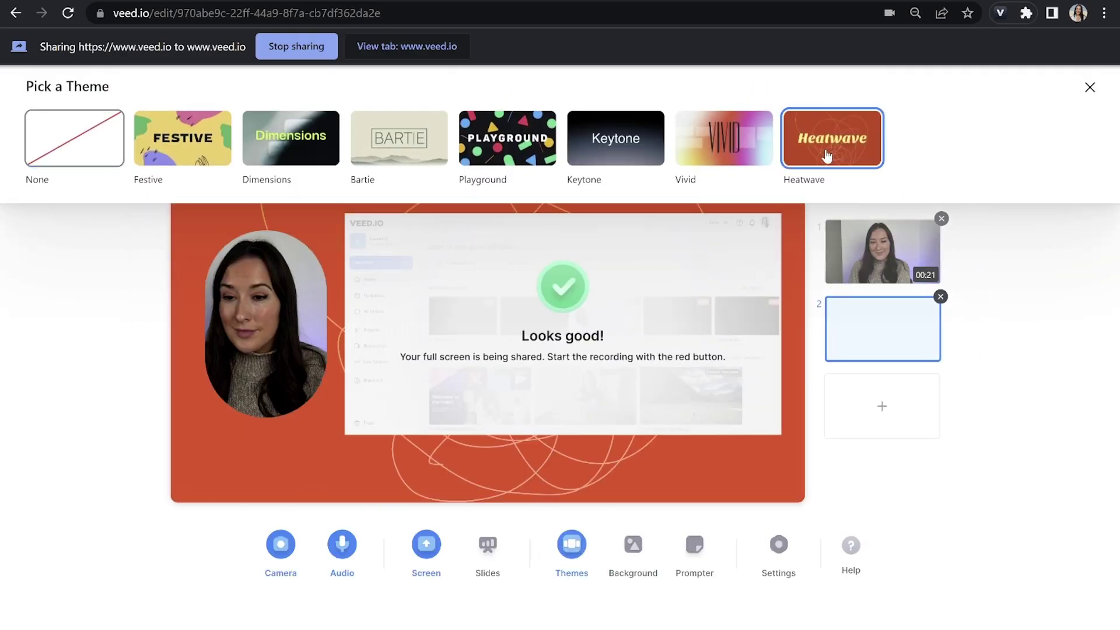
{"action": "left_click", "coordinate": [631, 545]}
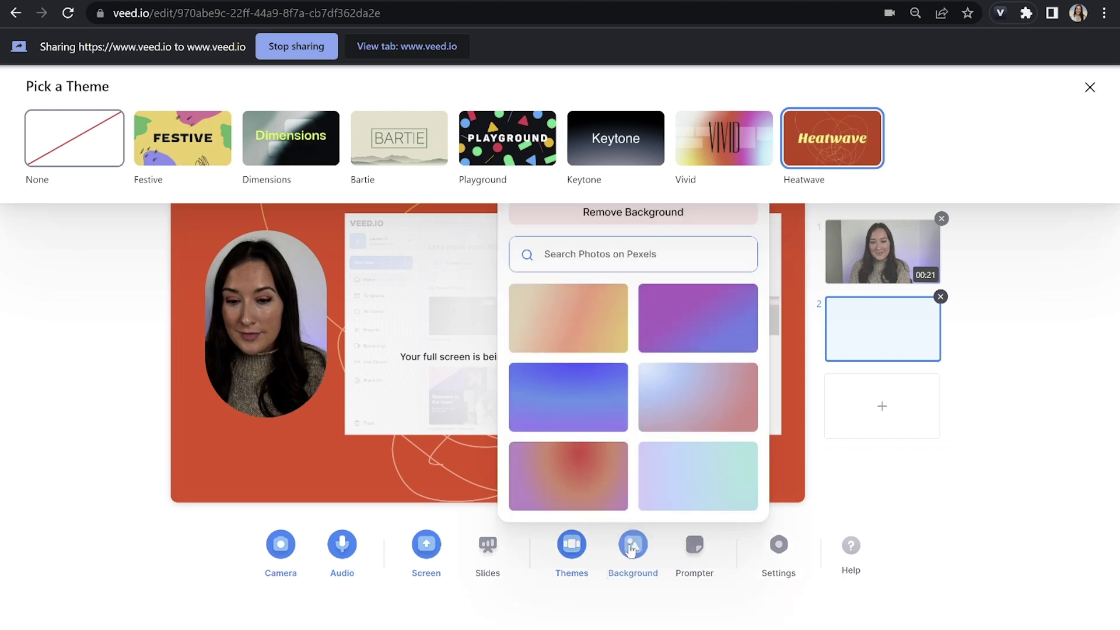
{"action": "left_click", "coordinate": [693, 392]}
Search stock backgrounds for 'colour', then browse the solid colour and upload background options
{"action": "left_click", "coordinate": [639, 254]}
{"action": "type", "text": "colour"}
{"action": "key", "text": "Return"}
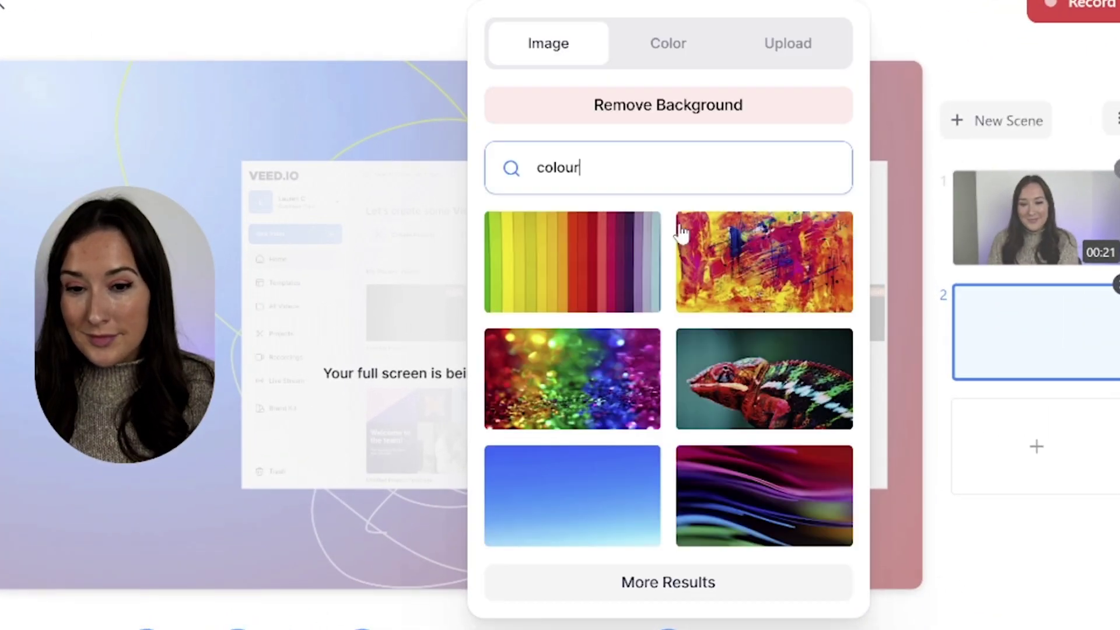
{"action": "left_click", "coordinate": [694, 43]}
{"action": "left_click", "coordinate": [774, 20]}
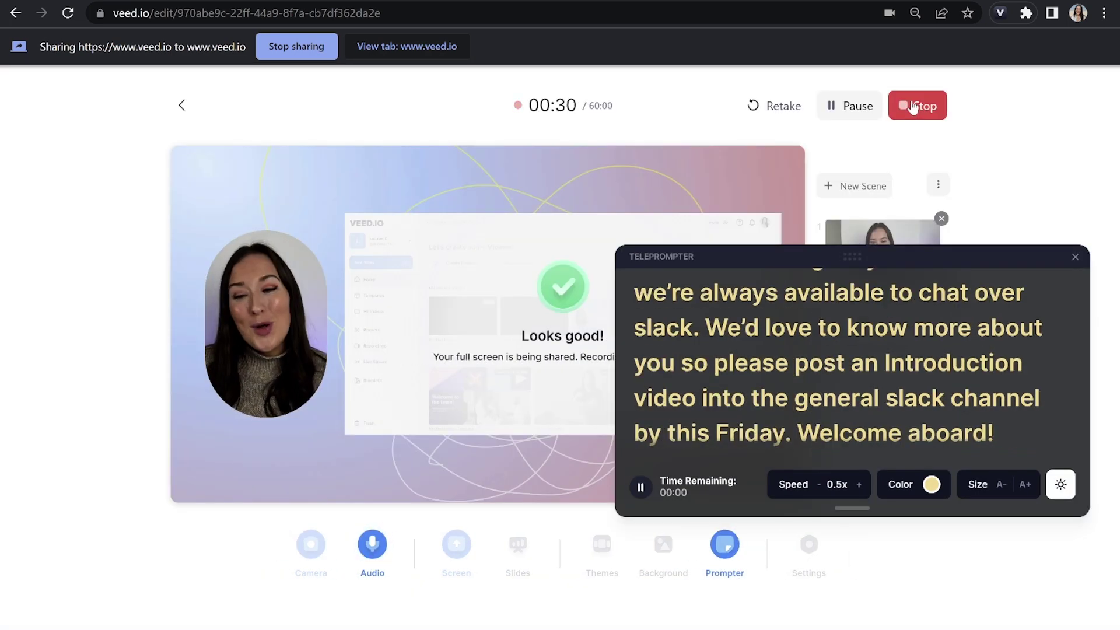
Stop the second recording and play back the combined video in the editor
{"action": "left_click", "coordinate": [914, 107]}
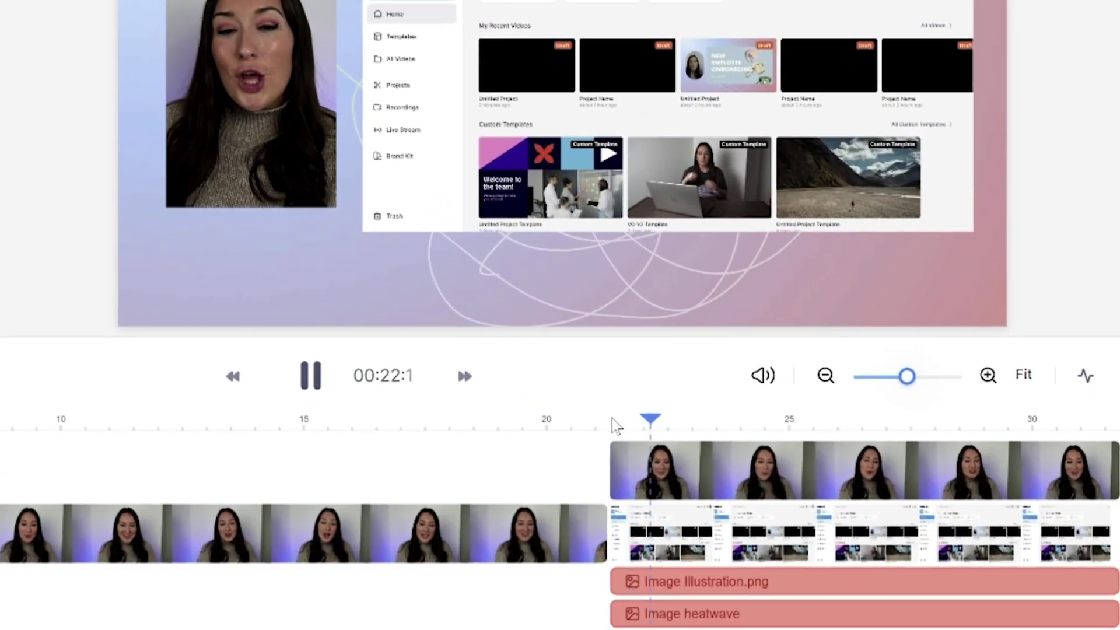
{"action": "key", "text": "space"}
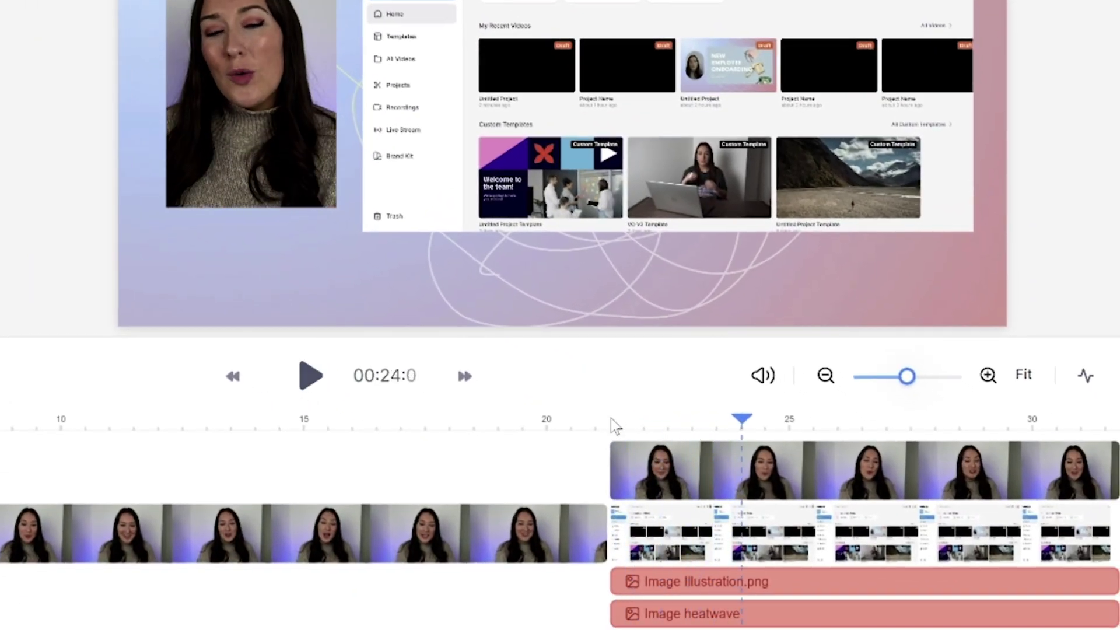
Split the timeline clips at 24 and 25.7 seconds
{"action": "left_click_drag", "start_coordinate": [581, 451], "coordinate": [747, 508]}
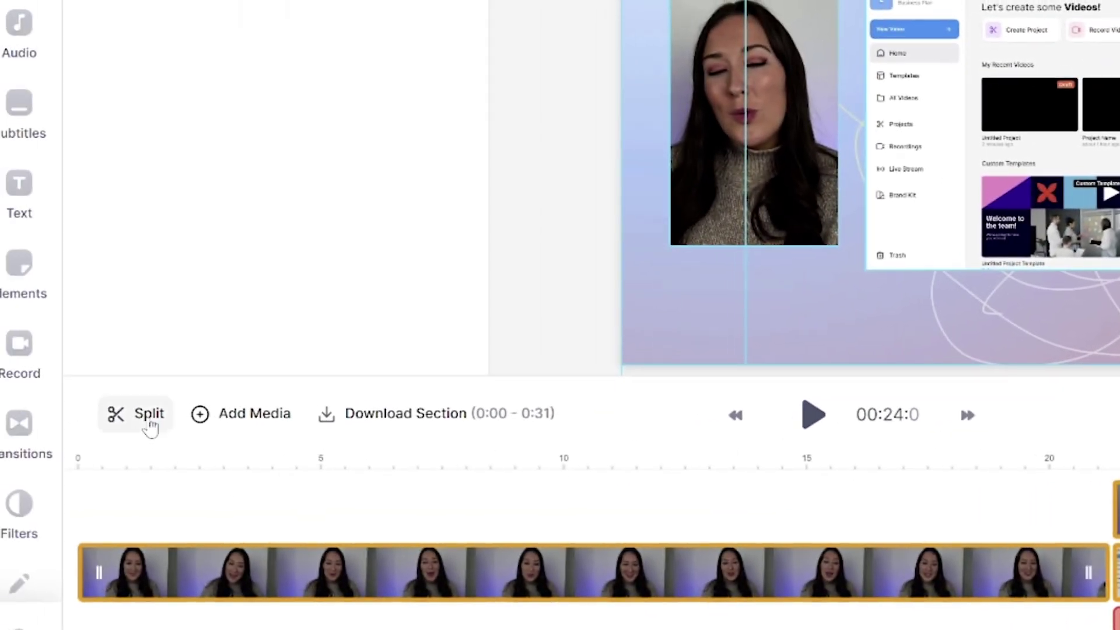
{"action": "left_click", "coordinate": [149, 422]}
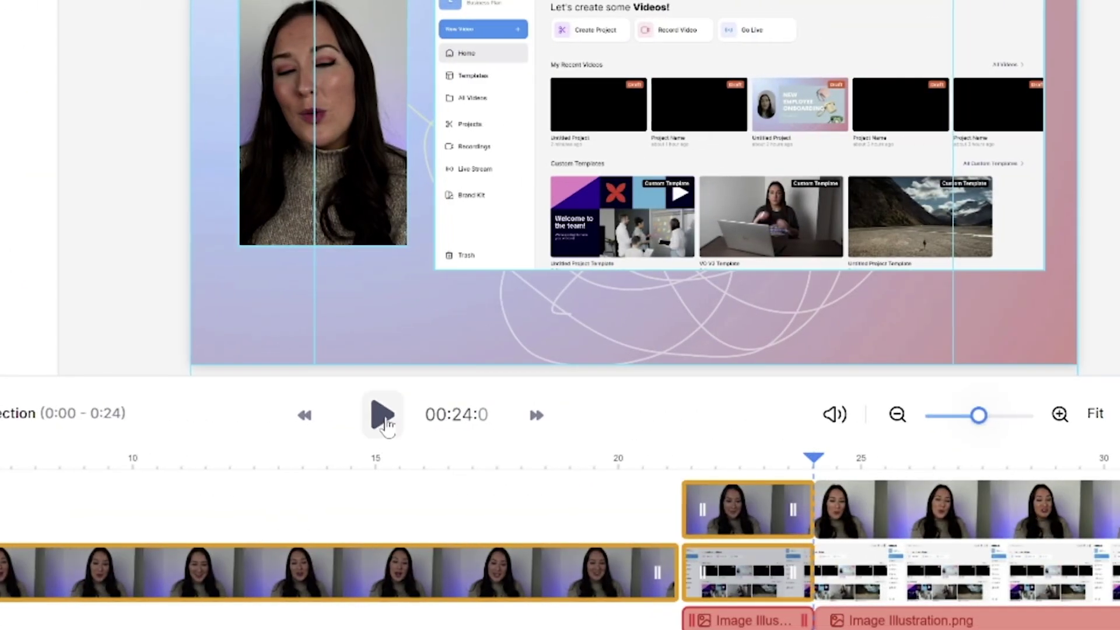
{"action": "left_click", "coordinate": [814, 418]}
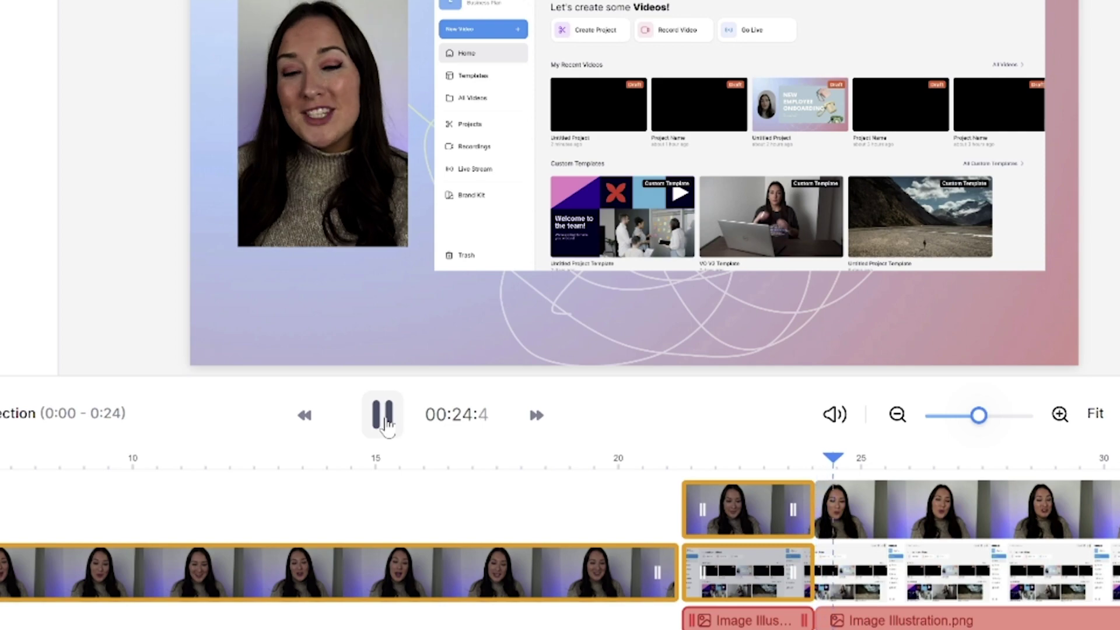
{"action": "key", "text": "ctrl+a"}
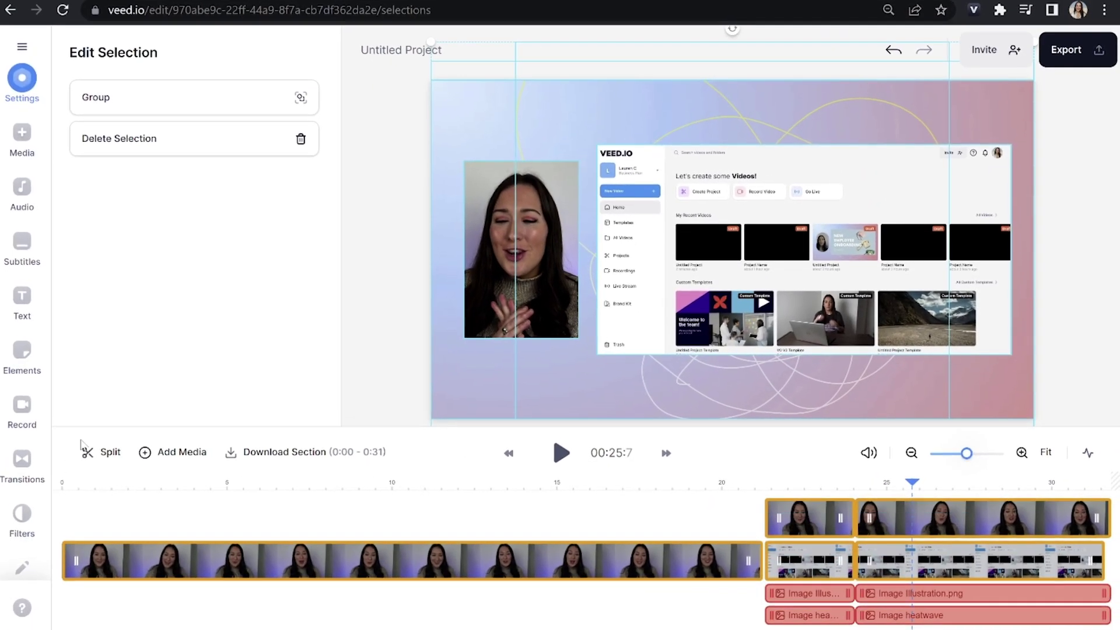
{"action": "left_click", "coordinate": [87, 453]}
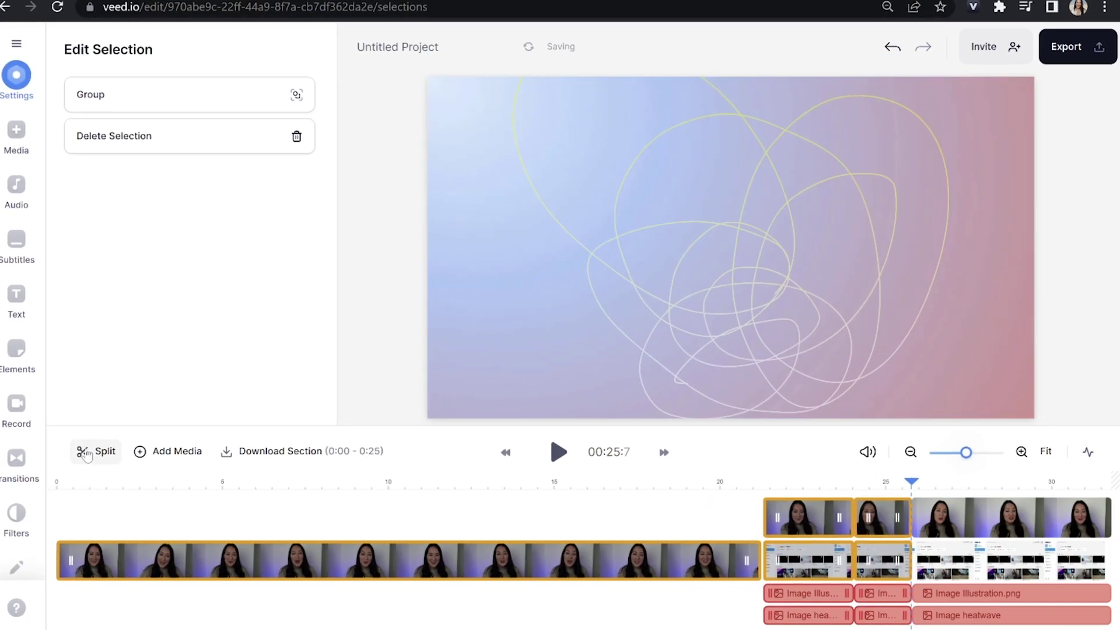
Delete the 24–25.7 second clip pieces and close the resulting gap
{"action": "left_click_drag", "start_coordinate": [873, 496], "coordinate": [899, 627]}
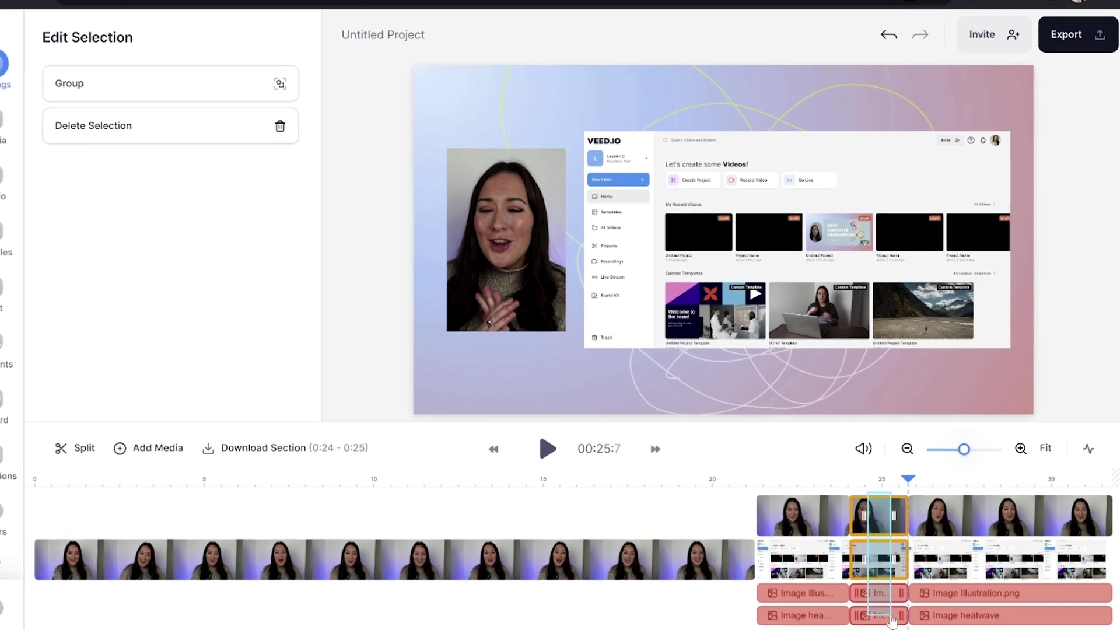
{"action": "right_click", "coordinate": [896, 566]}
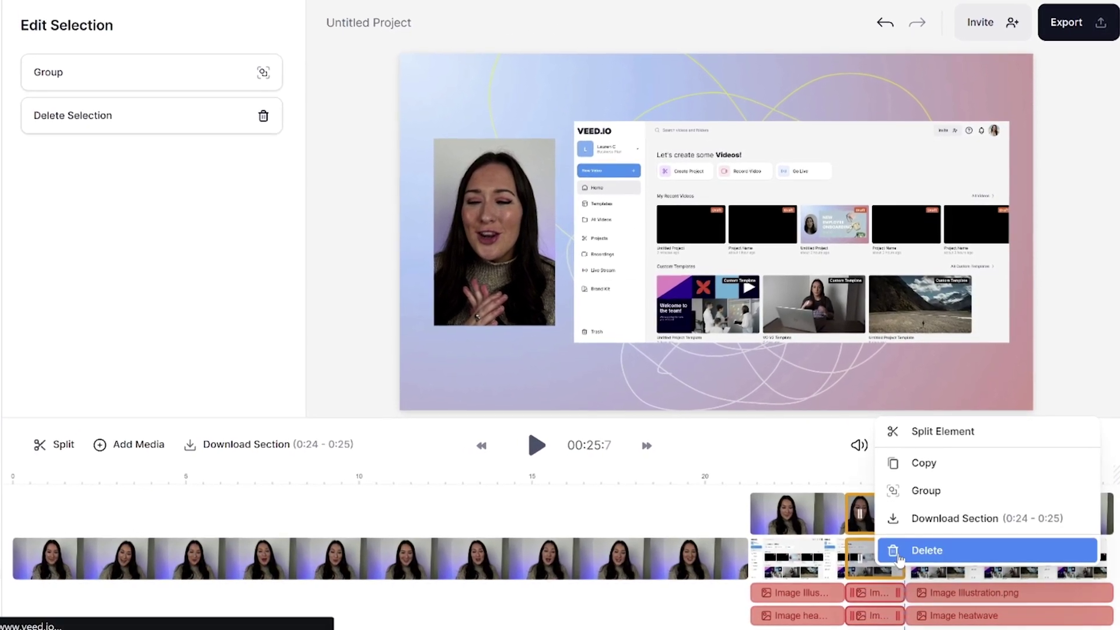
{"action": "left_click", "coordinate": [899, 551]}
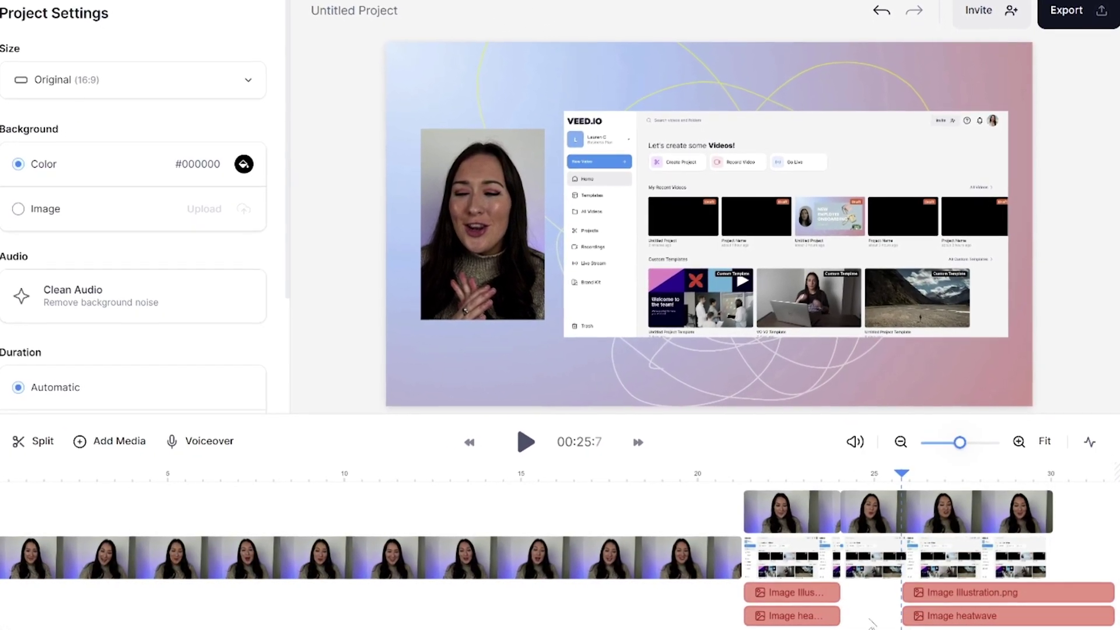
{"action": "left_click", "coordinate": [869, 614]}
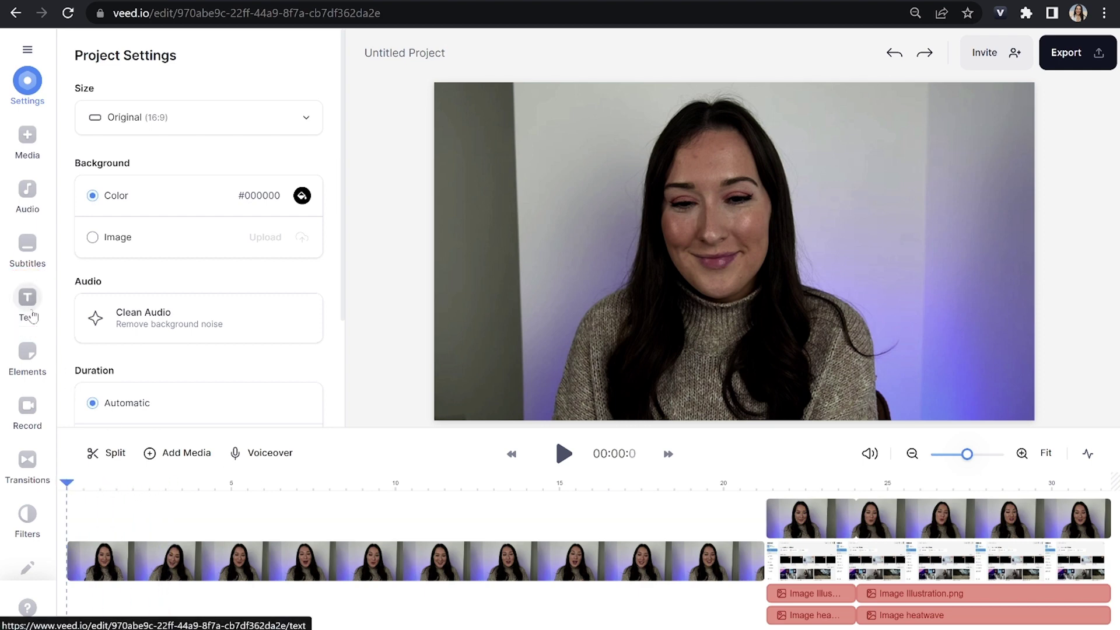
Add the Speaker 01 lower-third title and preview it in playback
{"action": "left_click", "coordinate": [32, 316]}
{"action": "left_click_drag", "start_coordinate": [351, 89], "coordinate": [347, 116]}
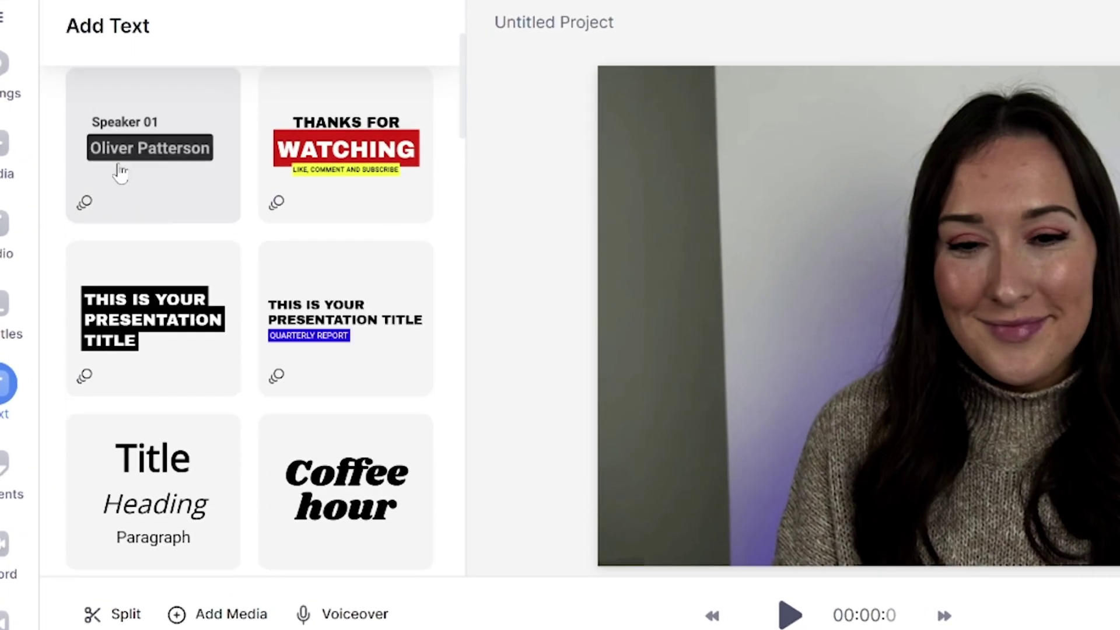
{"action": "left_click", "coordinate": [117, 170]}
{"action": "key", "text": "space"}
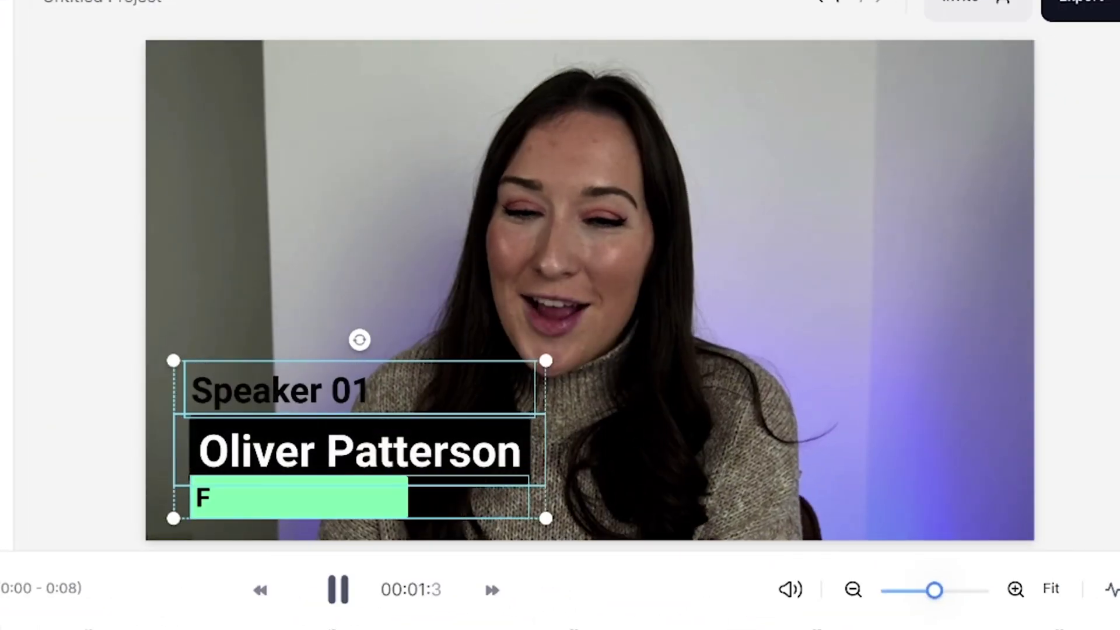
{"action": "key", "text": "space"}
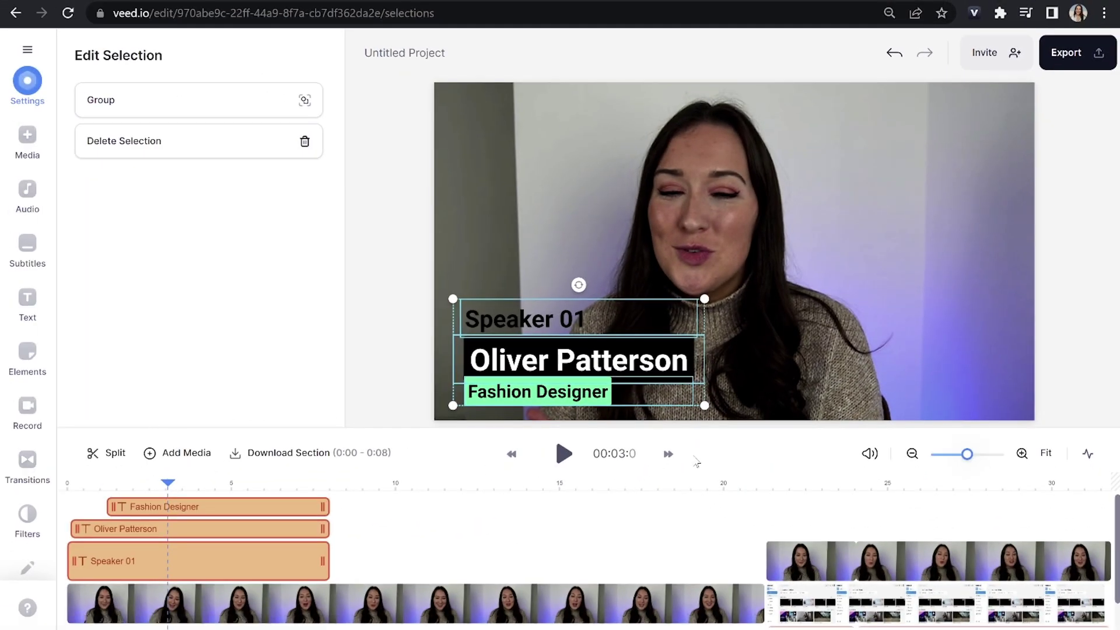
Replace the Speaker 01 line's wording and open its text colour choices
{"action": "left_click", "coordinate": [618, 320]}
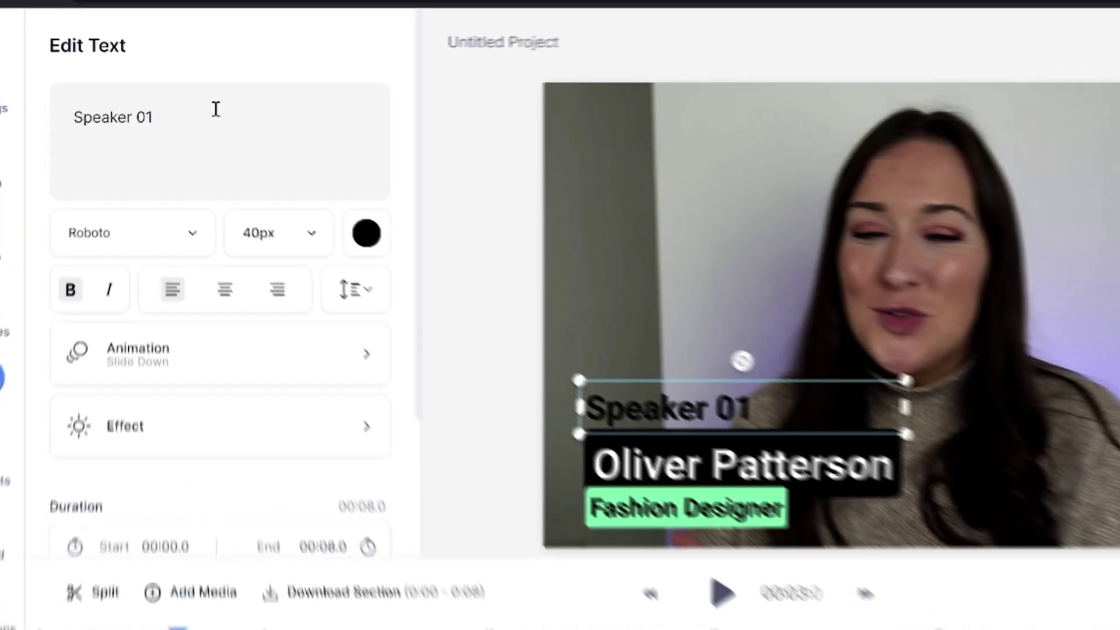
{"action": "left_click_drag", "start_coordinate": [196, 100], "coordinate": [57, 108]}
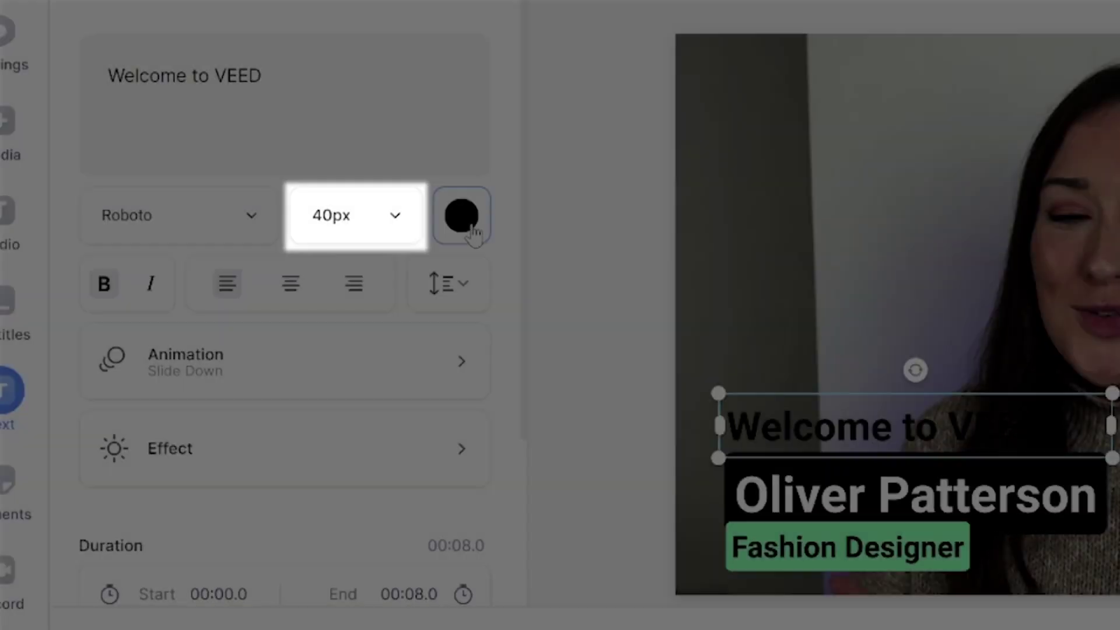
{"action": "left_click", "coordinate": [466, 226]}
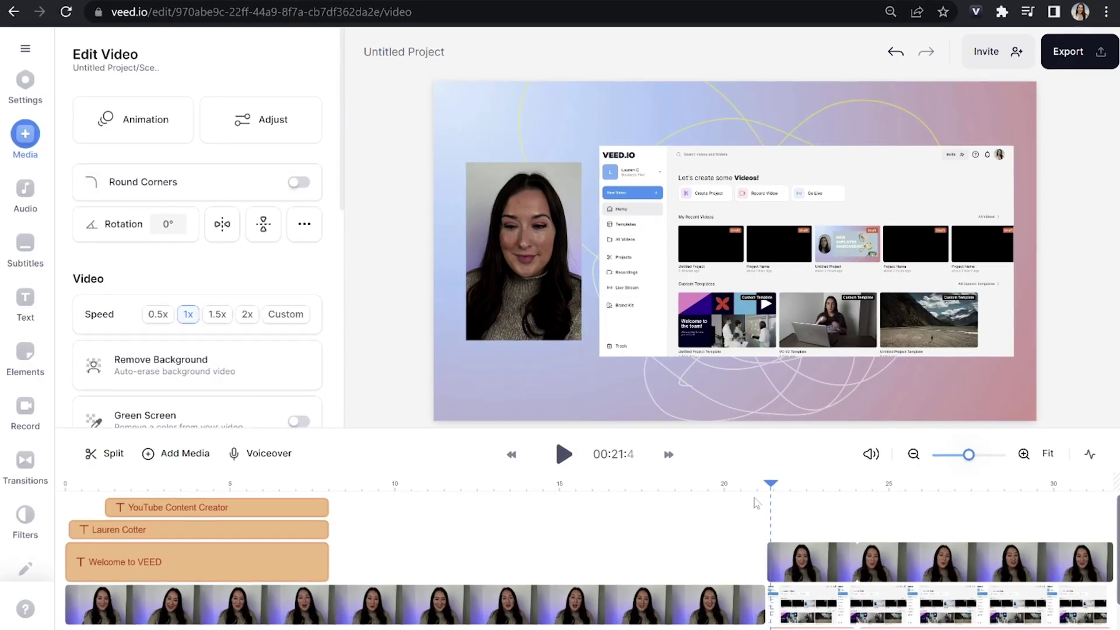
Turn on Round Corners for the webcam overlay at 100, making it an oval
{"action": "left_click", "coordinate": [534, 307]}
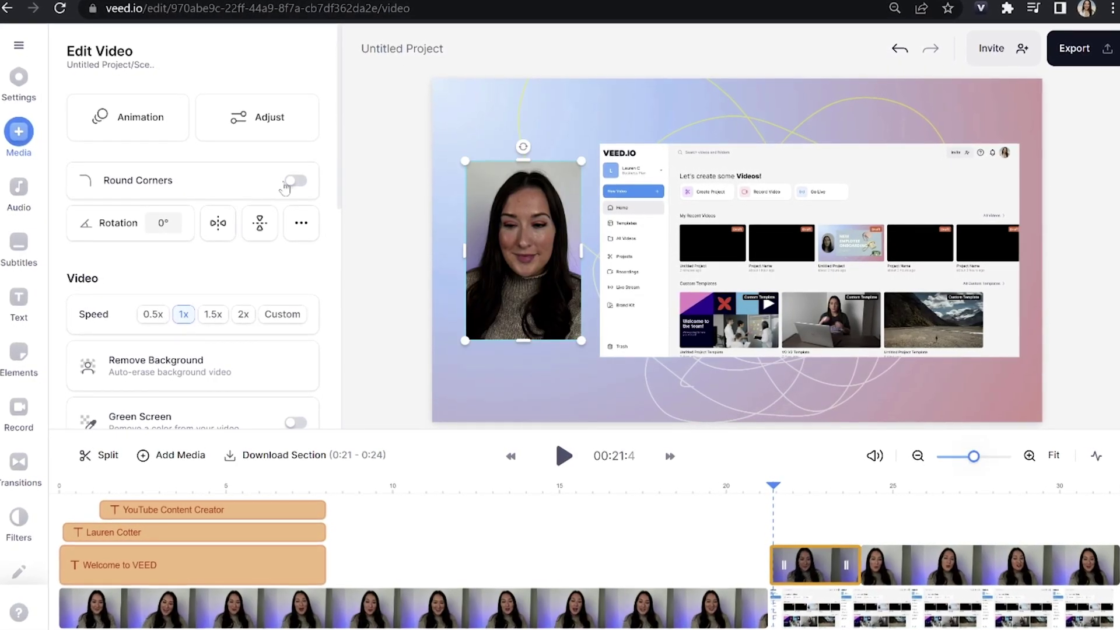
{"action": "left_click", "coordinate": [287, 183]}
{"action": "double_click", "coordinate": [128, 228]}
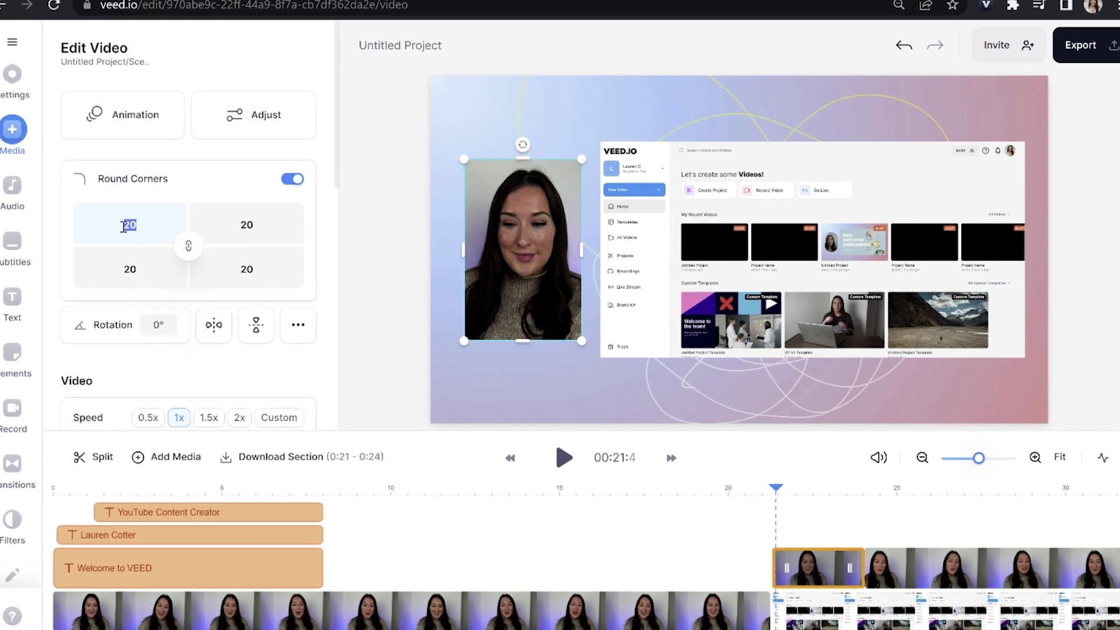
{"action": "type", "text": "100"}
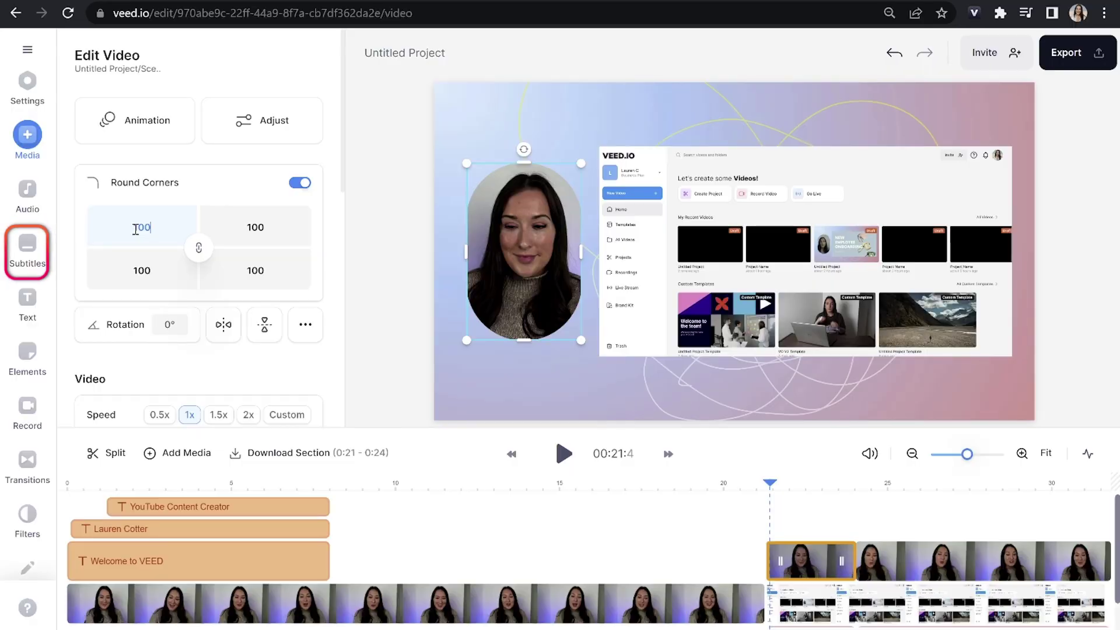
{"action": "left_click", "coordinate": [32, 266]}
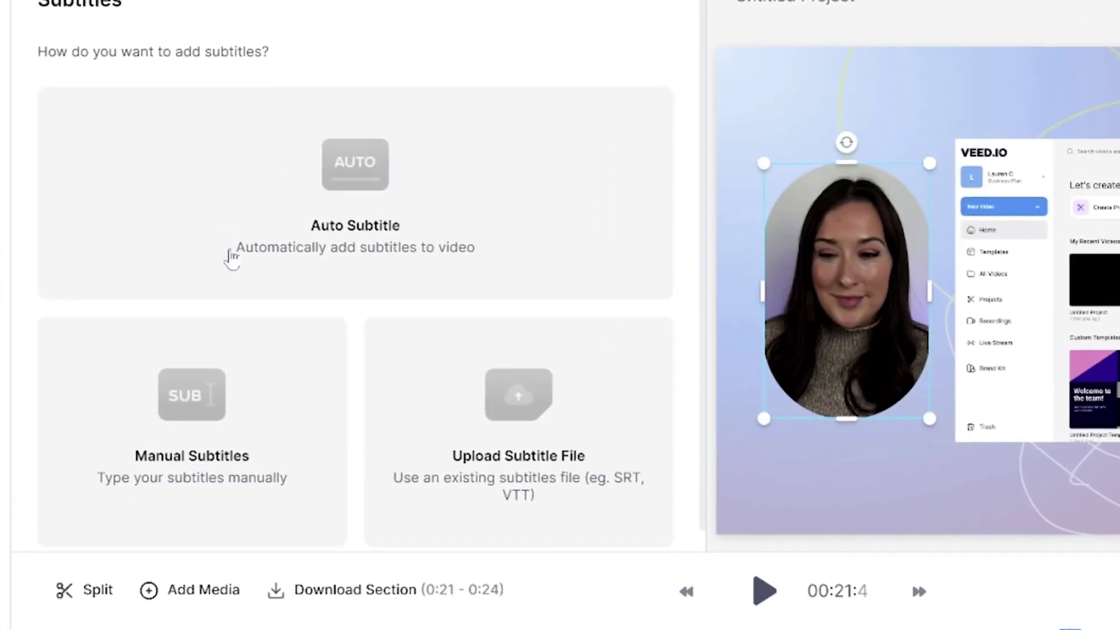
Auto-generate English subtitles and change the second line's 'Veed.' to 'VEED.'
{"action": "left_click", "coordinate": [274, 242]}
{"action": "left_click", "coordinate": [279, 234]}
{"action": "left_click", "coordinate": [279, 235]}
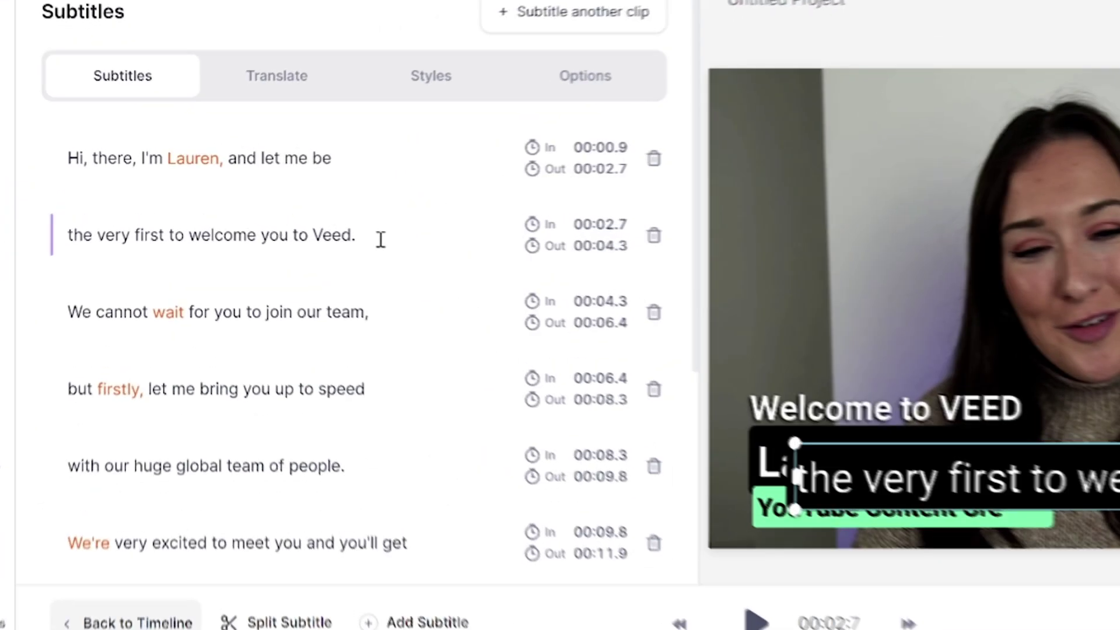
{"action": "key", "text": "BackSpace"}
{"action": "key", "text": "BackSpace"}
{"action": "key", "text": "BackSpace"}
{"action": "key", "text": "BackSpace"}
{"action": "key", "text": "BackSpace"}
{"action": "type", "text": "VEED."}
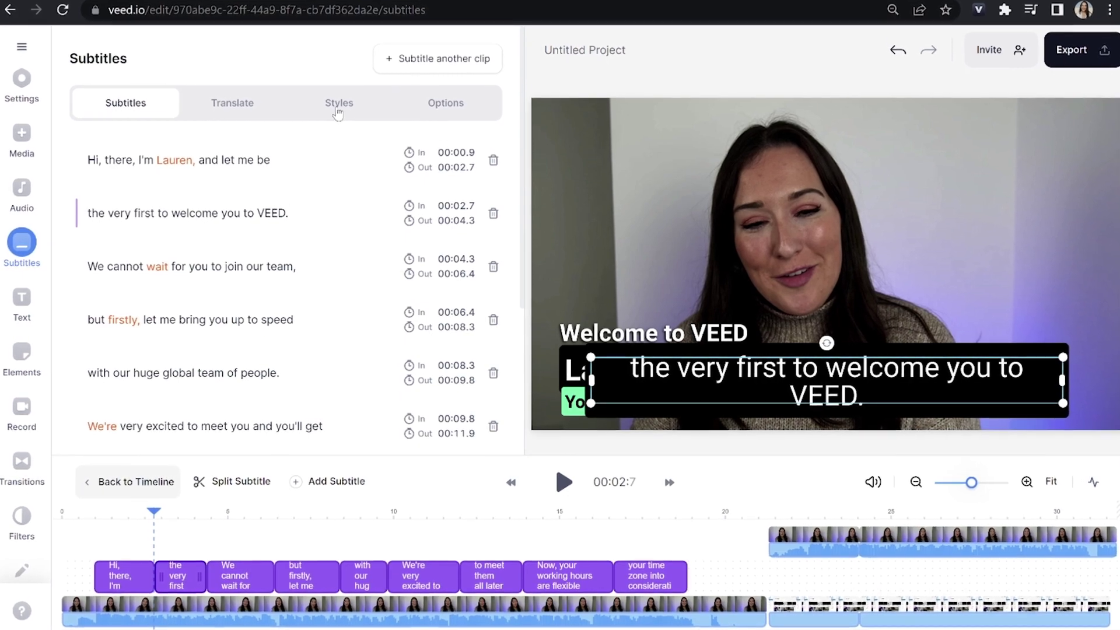
Set the subtitles to Bebas Neue at 36px in yellow
{"action": "left_click", "coordinate": [337, 108]}
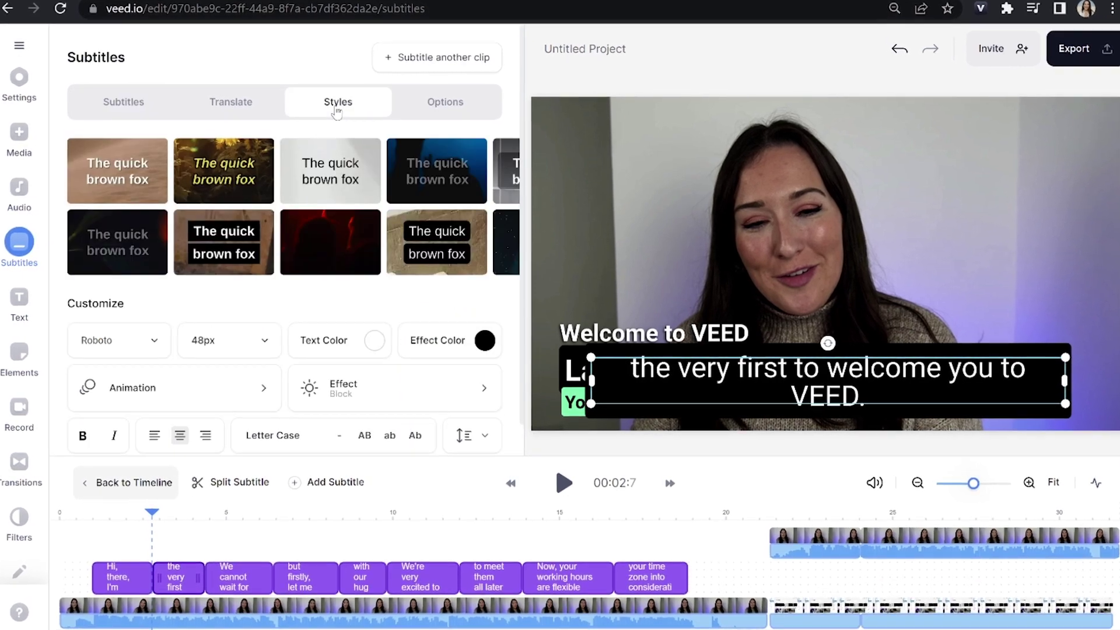
{"action": "left_click", "coordinate": [145, 342]}
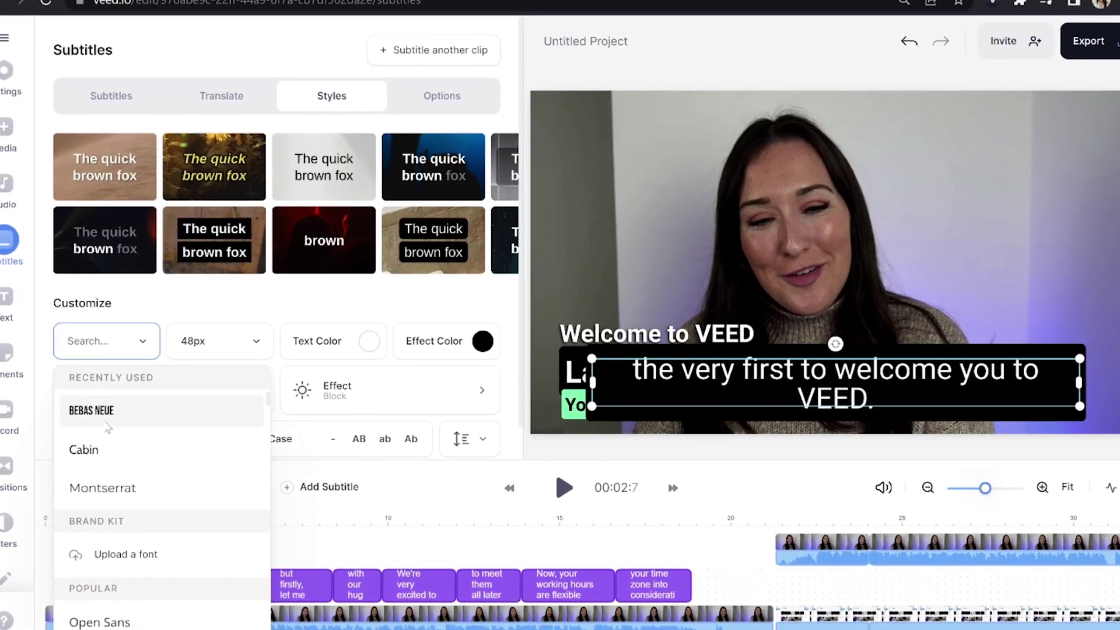
{"action": "left_click", "coordinate": [93, 408]}
{"action": "left_click", "coordinate": [216, 341]}
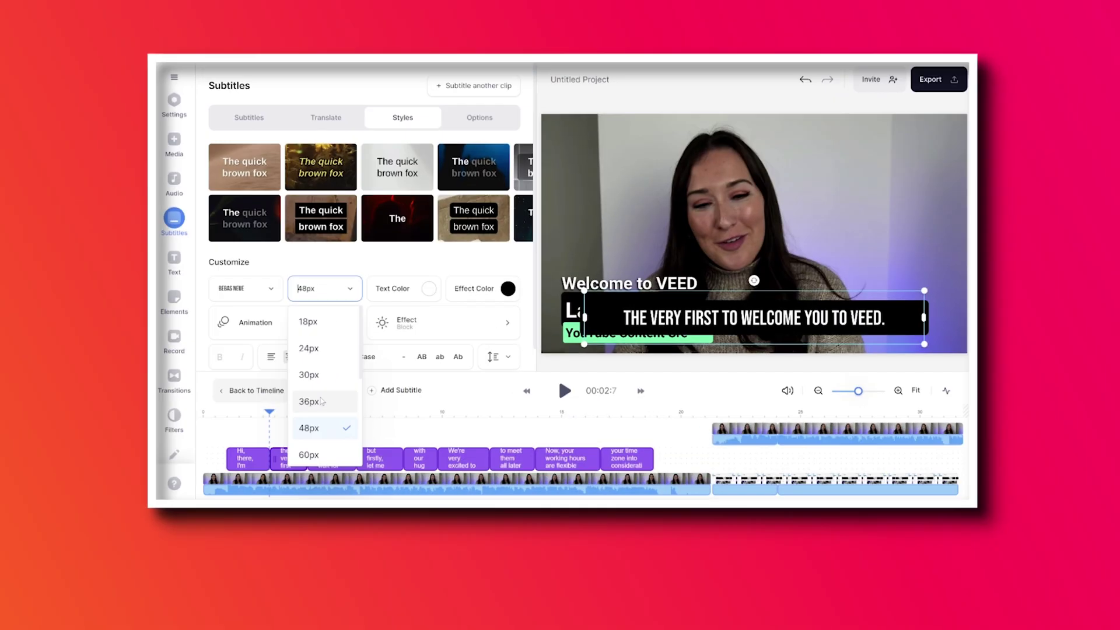
{"action": "left_click", "coordinate": [199, 505]}
{"action": "left_click", "coordinate": [425, 288]}
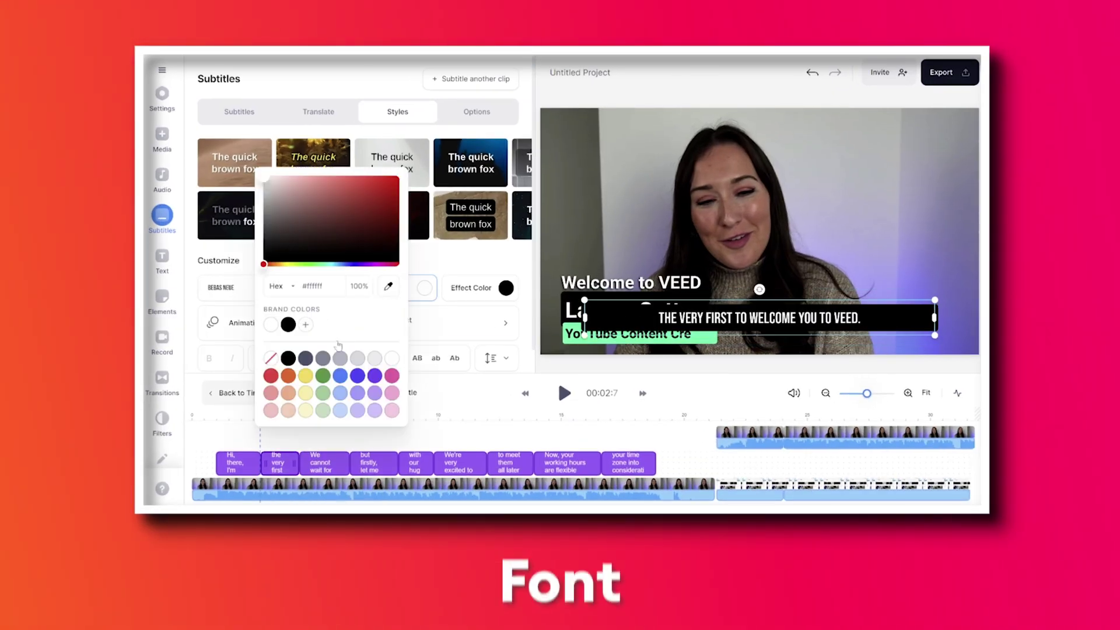
{"action": "left_click", "coordinate": [305, 376]}
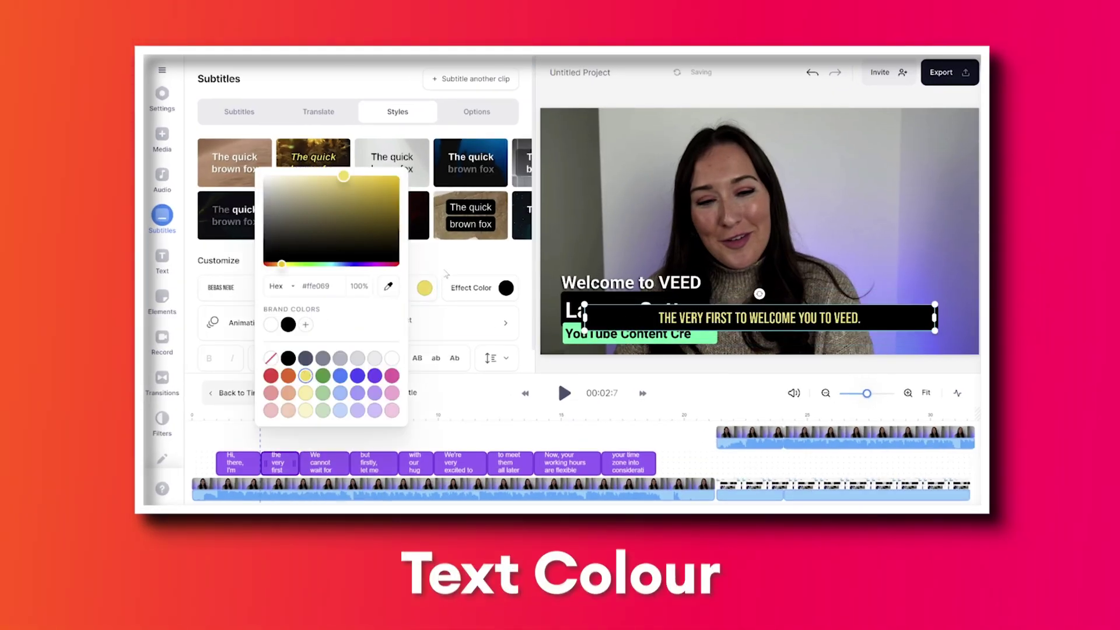
{"action": "left_click", "coordinate": [479, 301]}
Give the subtitles the Impact animation and a Shadow effect
{"action": "left_click", "coordinate": [245, 323]}
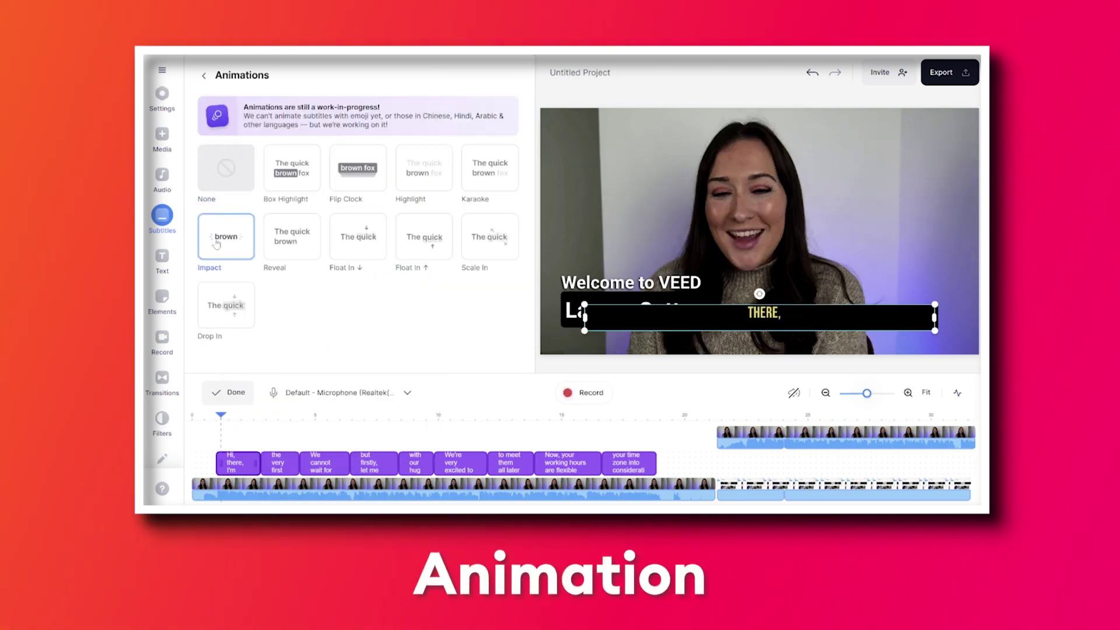
{"action": "left_click", "coordinate": [203, 76]}
{"action": "left_click", "coordinate": [375, 325]}
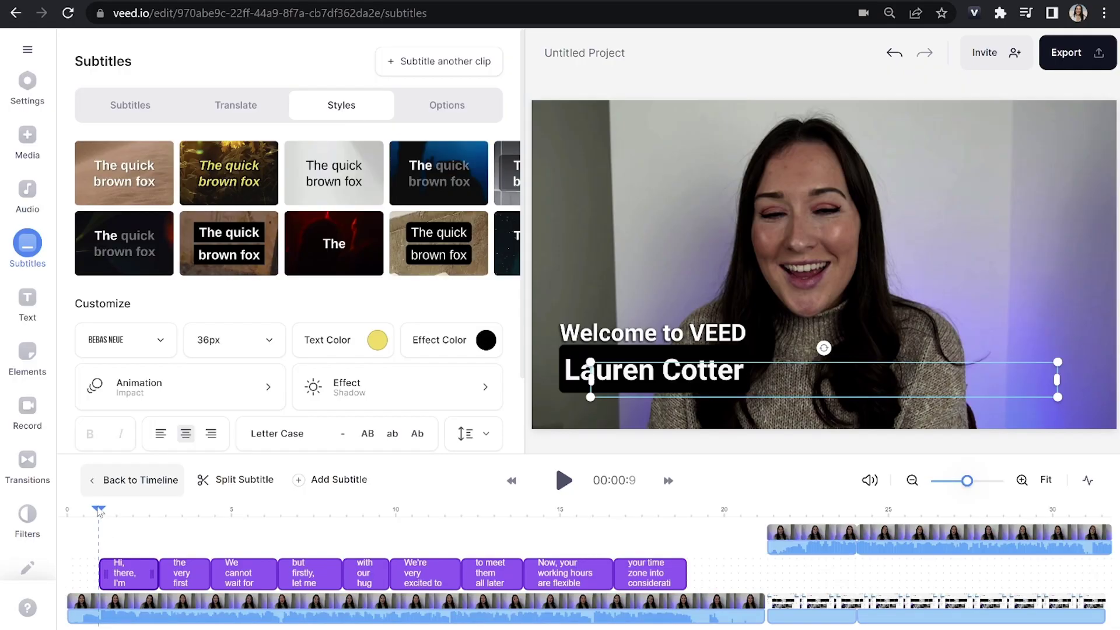
Add the stock track Half of Your Heart (Instrumental) as background music at 7% volume
{"action": "left_click_drag", "start_coordinate": [98, 512], "coordinate": [43, 513]}
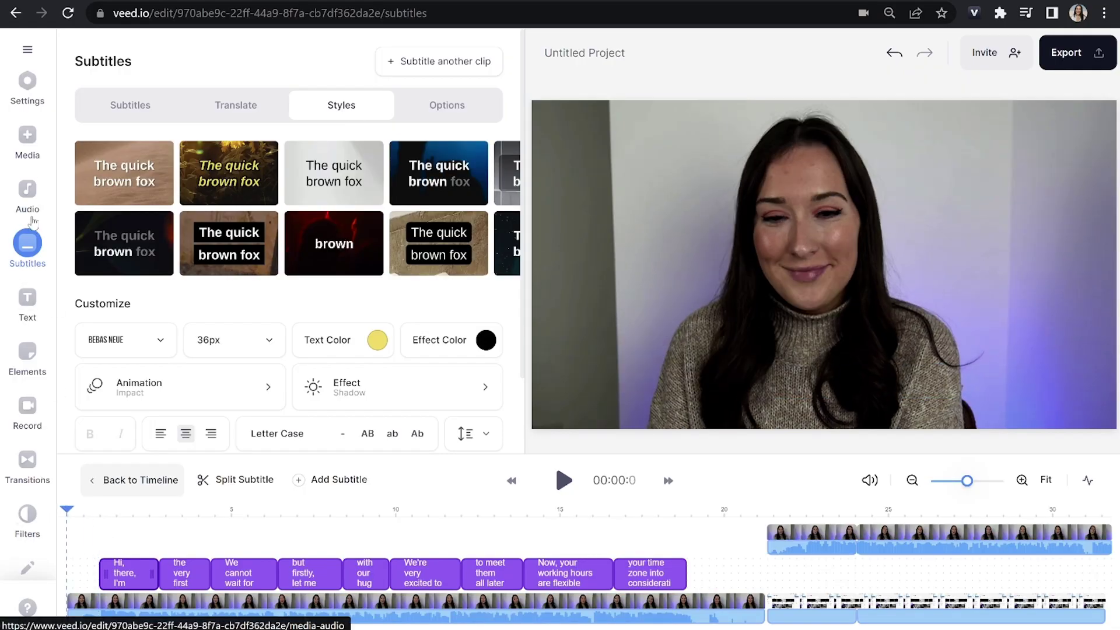
{"action": "left_click", "coordinate": [26, 195]}
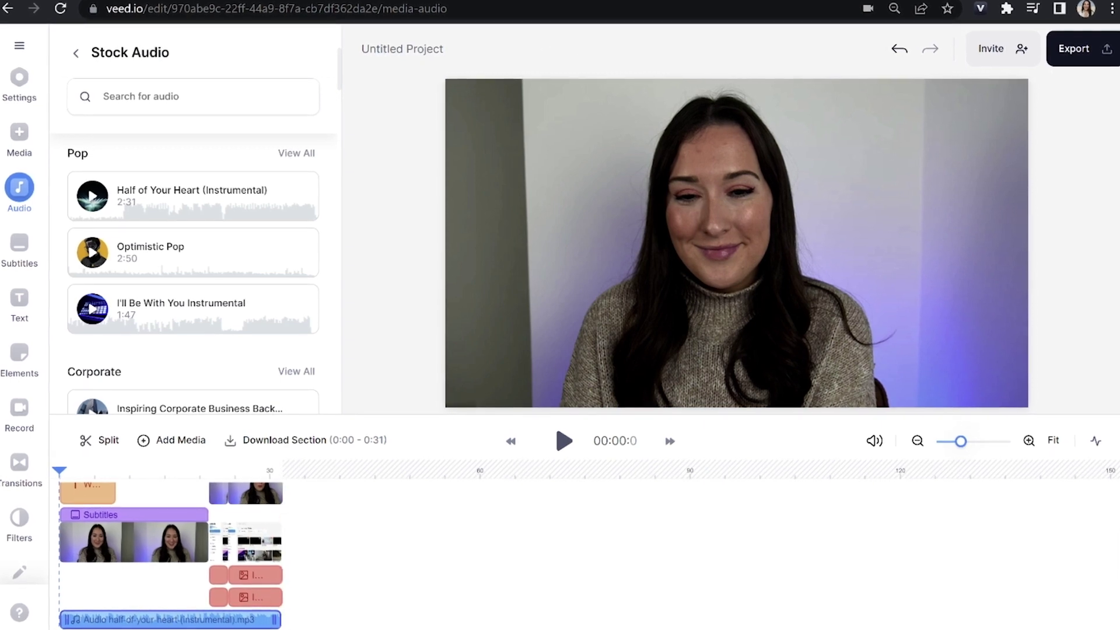
{"action": "left_click", "coordinate": [214, 618]}
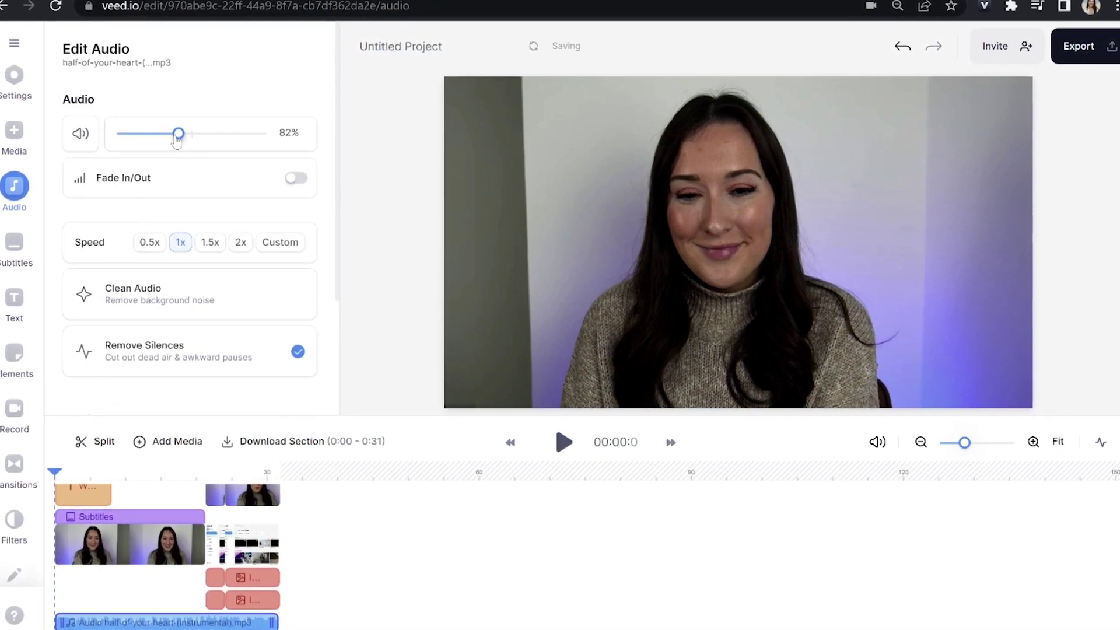
{"action": "left_click_drag", "start_coordinate": [140, 118], "coordinate": [120, 96]}
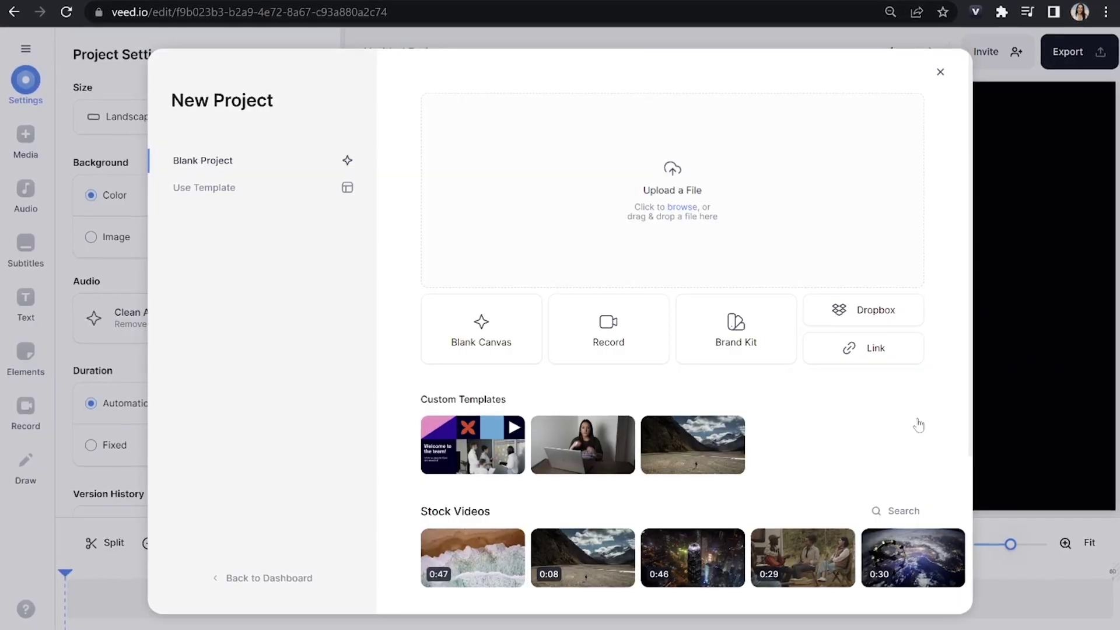
Search the new project's templates for 'onboarding'
{"action": "left_click", "coordinate": [295, 190]}
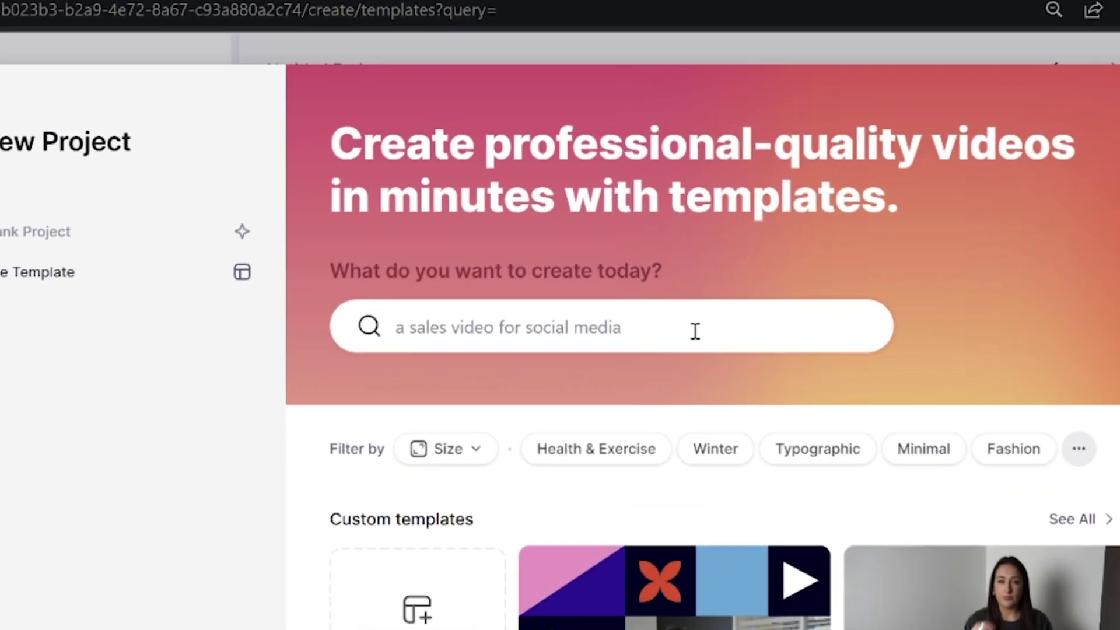
{"action": "left_click", "coordinate": [651, 227]}
{"action": "type", "text": "onboar"}
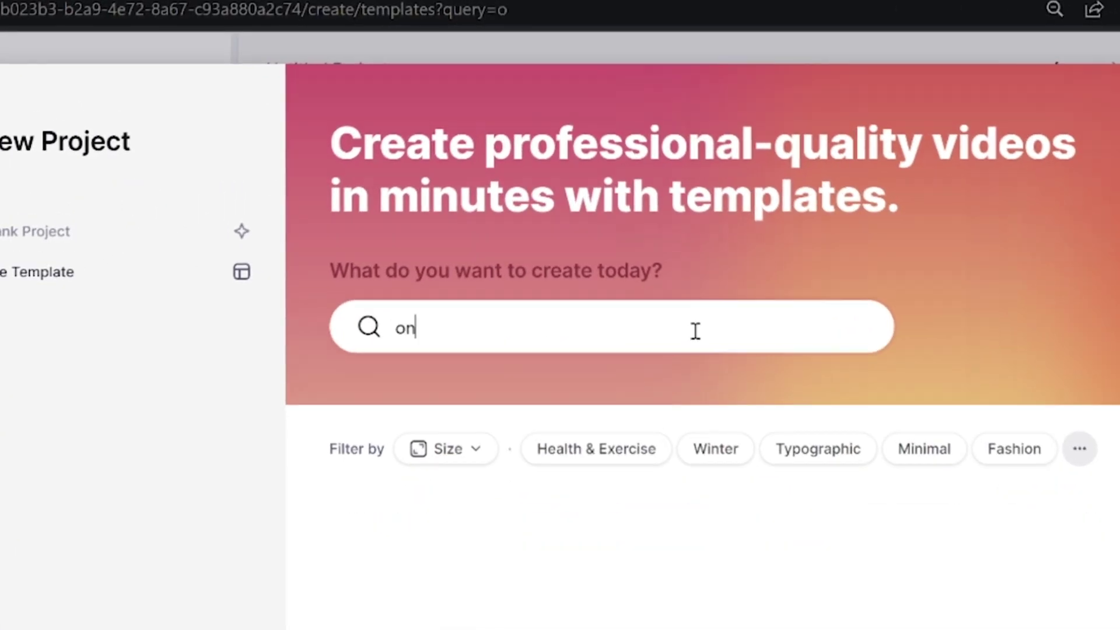
{"action": "type", "text": "ding"}
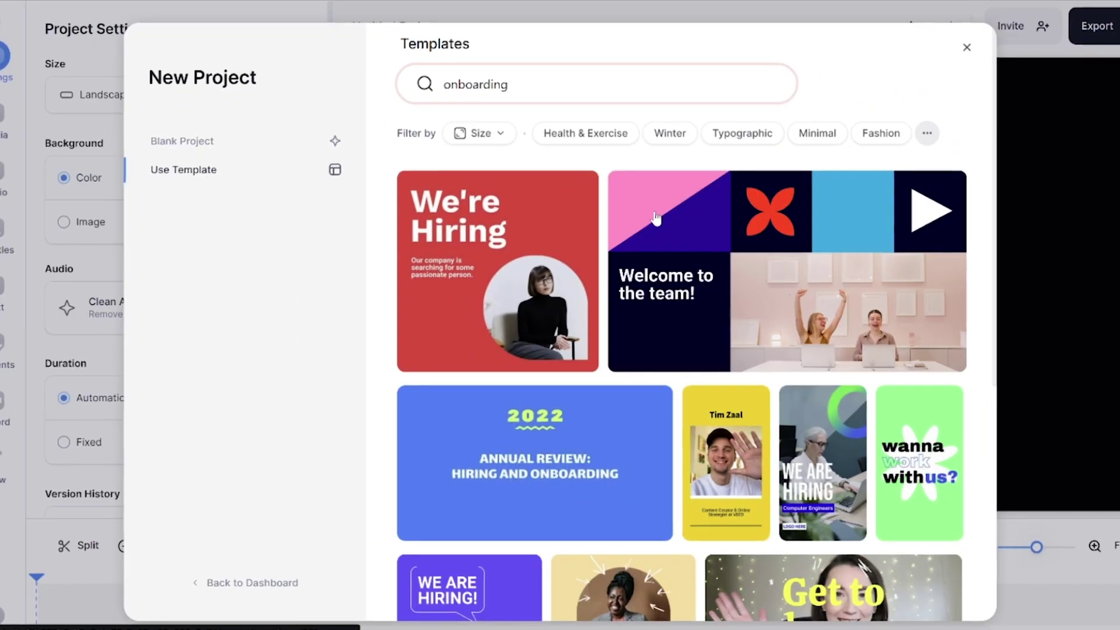
{"action": "scroll", "coordinate": [657, 218], "scroll_direction": "down", "scroll_amount": 3}
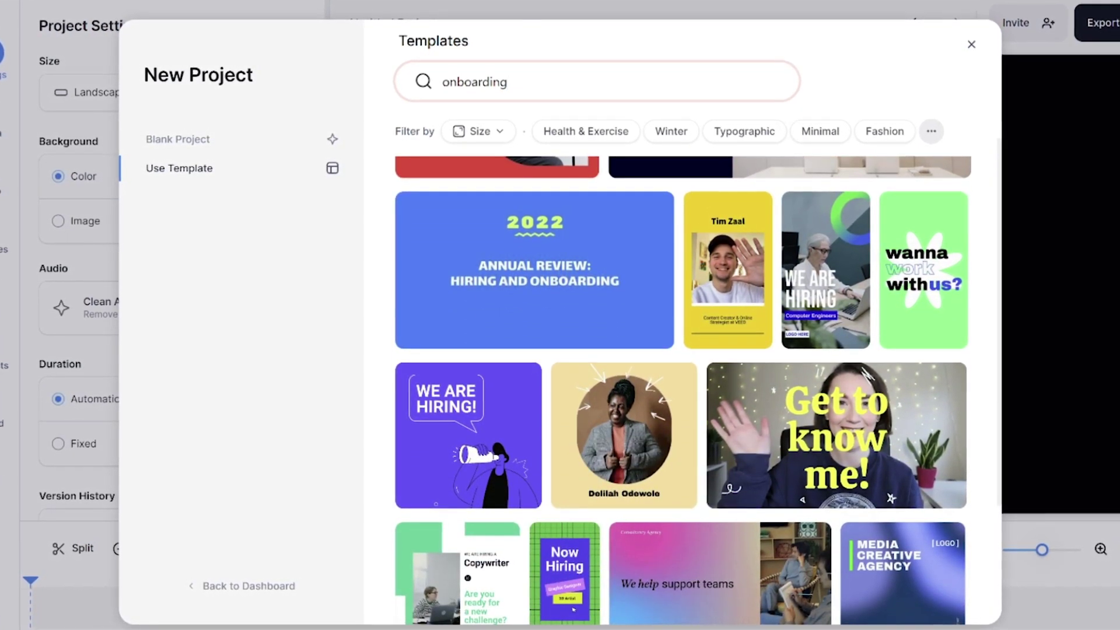
Filter the onboarding results to Landscape size and scroll to the Copywriter template
{"action": "left_click", "coordinate": [489, 135]}
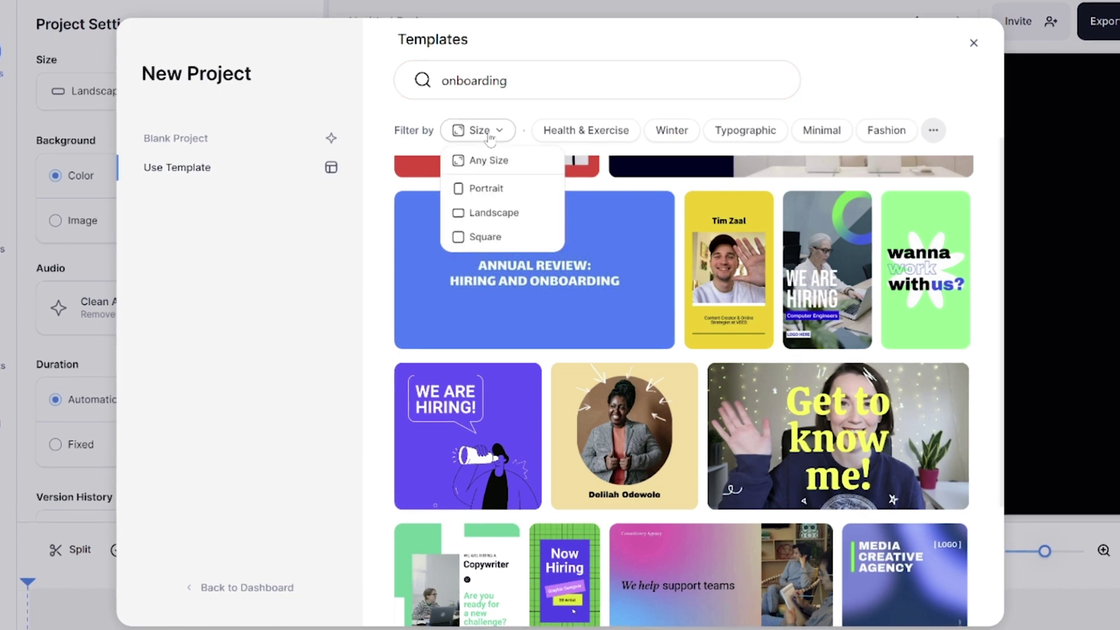
{"action": "left_click", "coordinate": [498, 214]}
{"action": "scroll", "coordinate": [744, 433], "scroll_direction": "down", "scroll_amount": 8}
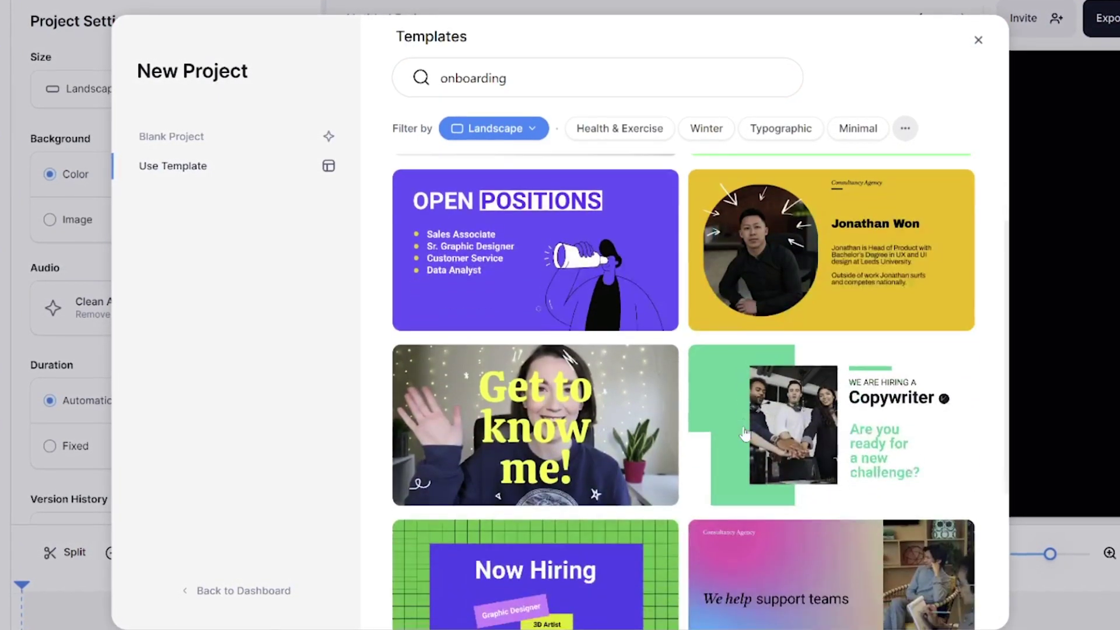
{"action": "scroll", "coordinate": [745, 432], "scroll_direction": "down", "scroll_amount": 1}
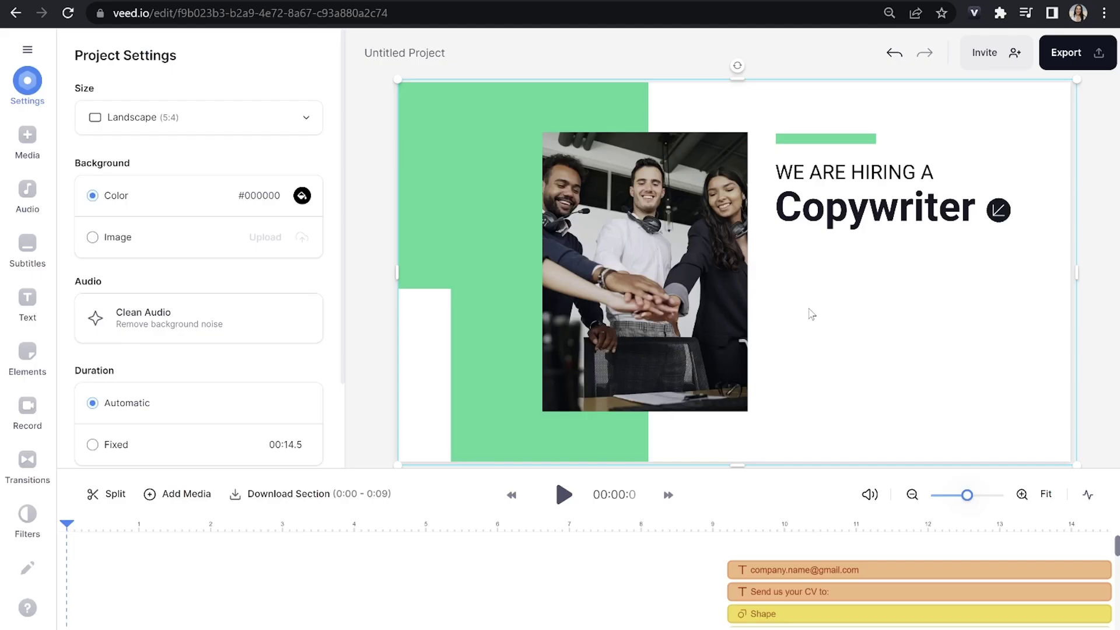
Replace the template's team clip with Onboarding Video Edit.mp4 from the computer
{"action": "left_click", "coordinate": [661, 237]}
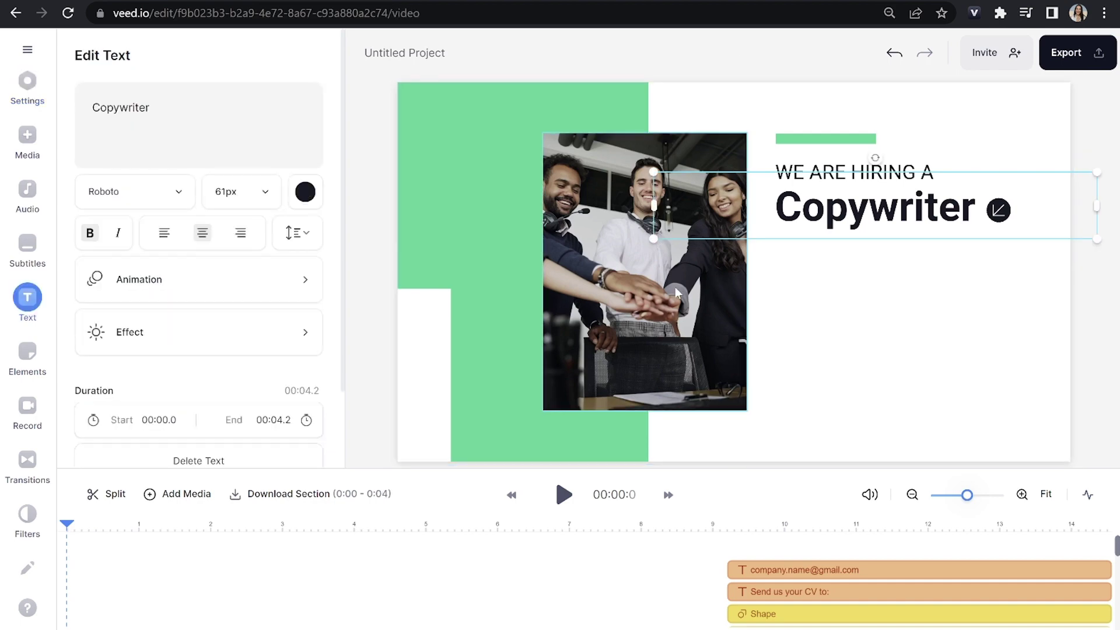
{"action": "left_click", "coordinate": [674, 287]}
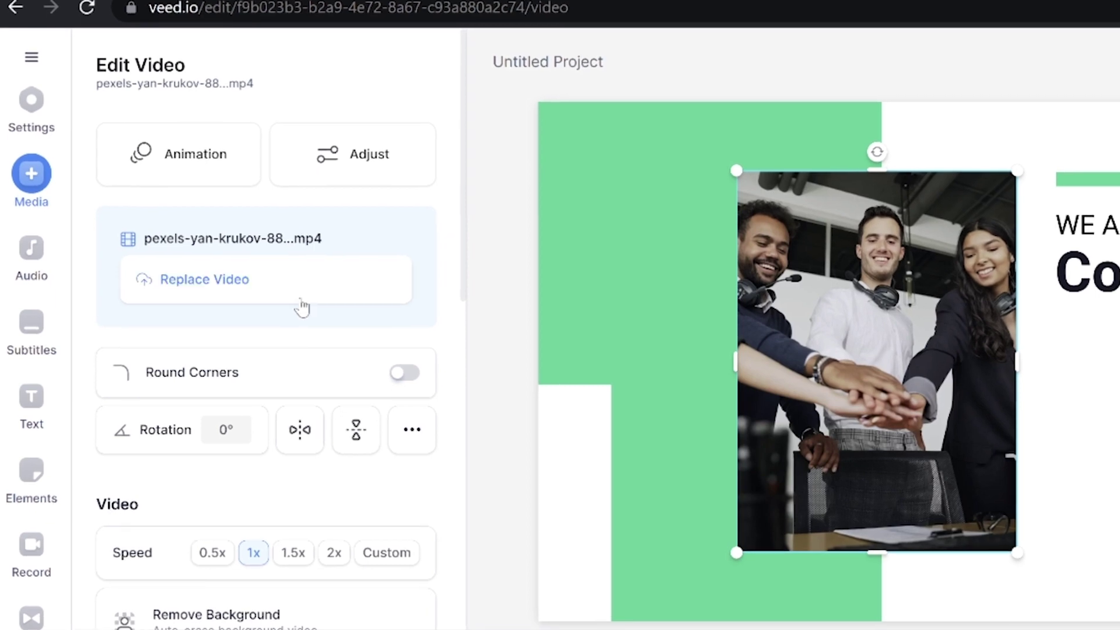
{"action": "left_click", "coordinate": [251, 281]}
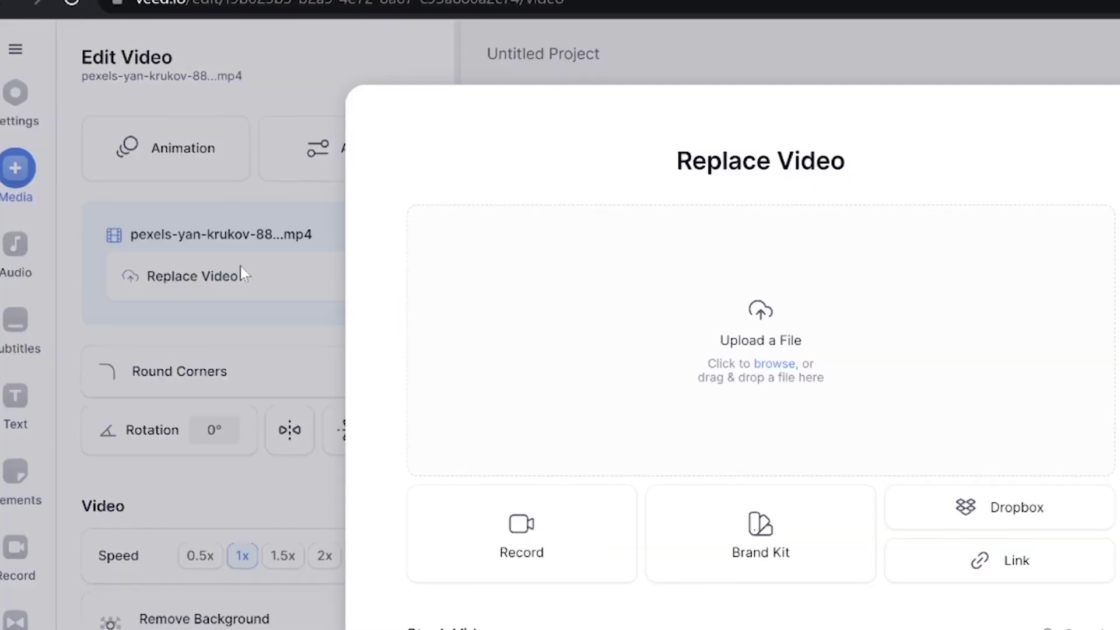
{"action": "left_click", "coordinate": [538, 259]}
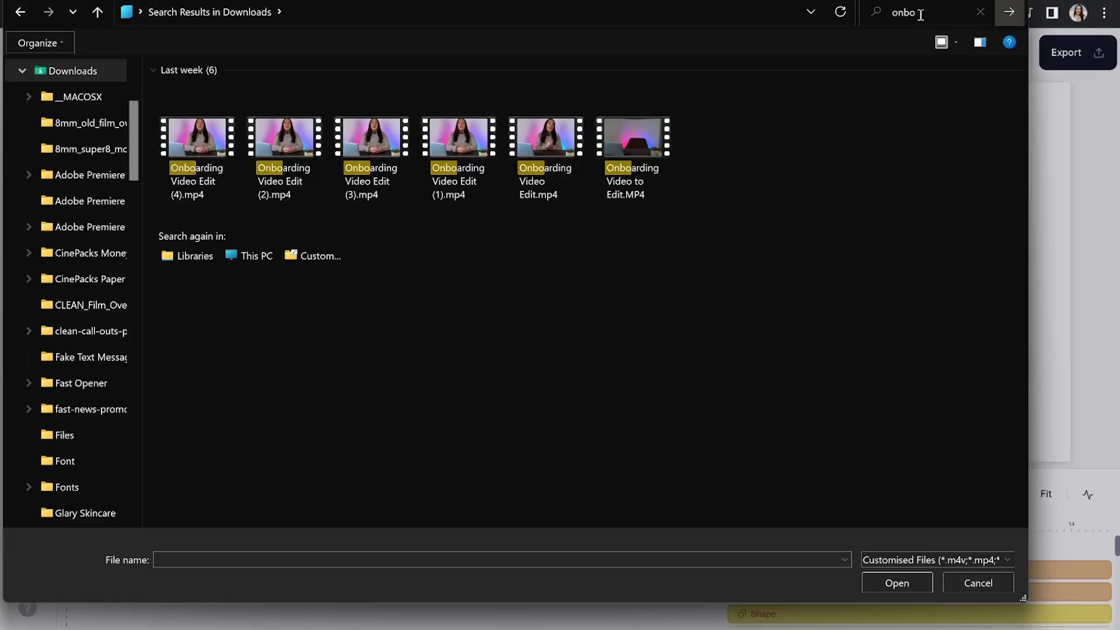
{"action": "left_click", "coordinate": [540, 143]}
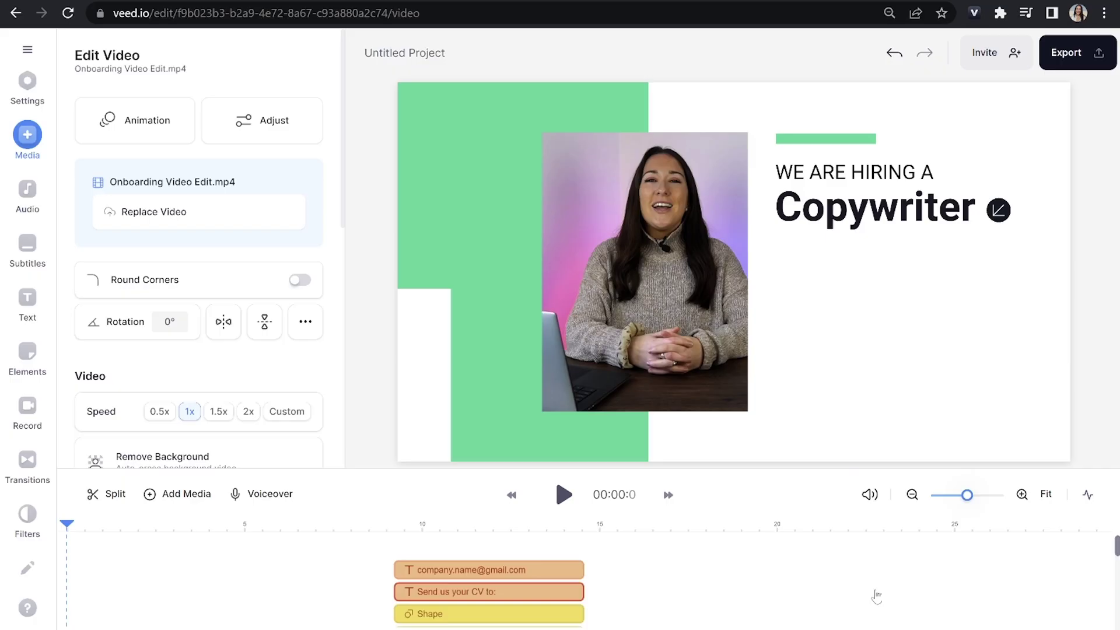
Widen and reposition the onboarding clip to fill its frame, then preview playback
{"action": "left_click", "coordinate": [679, 285]}
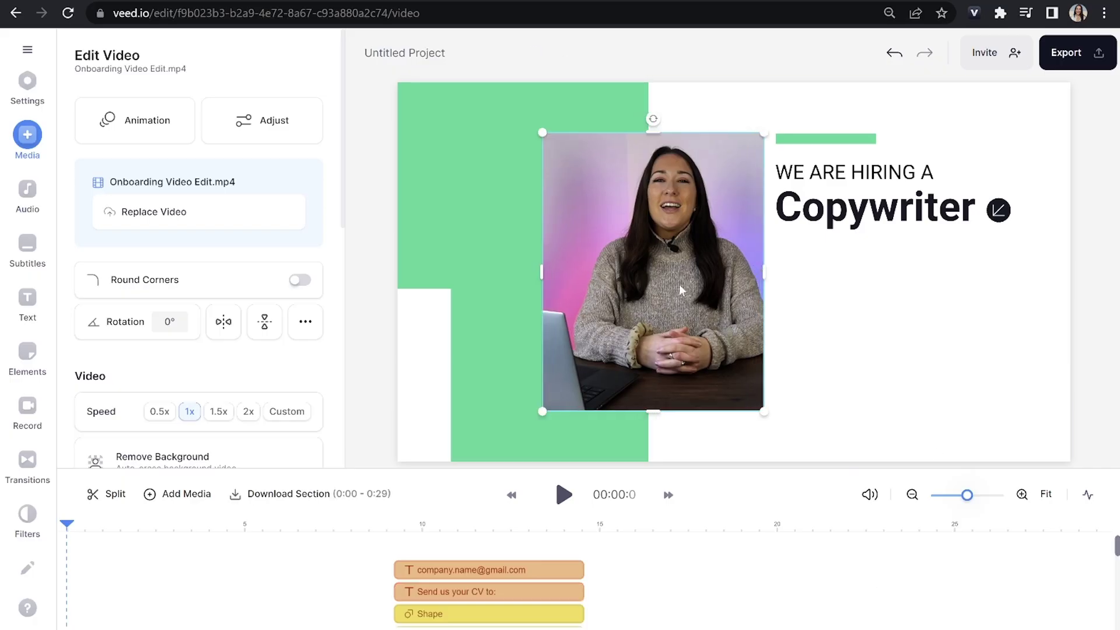
{"action": "left_click_drag", "start_coordinate": [654, 279], "coordinate": [653, 275]}
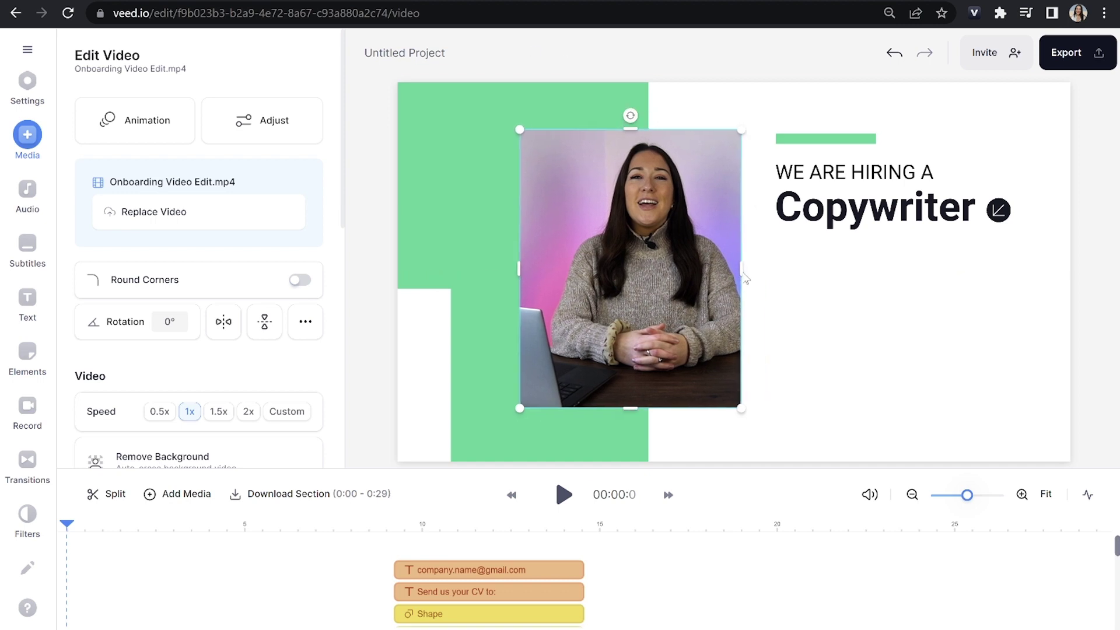
{"action": "left_click_drag", "start_coordinate": [752, 268], "coordinate": [763, 268]}
{"action": "left_click_drag", "start_coordinate": [686, 285], "coordinate": [667, 284]}
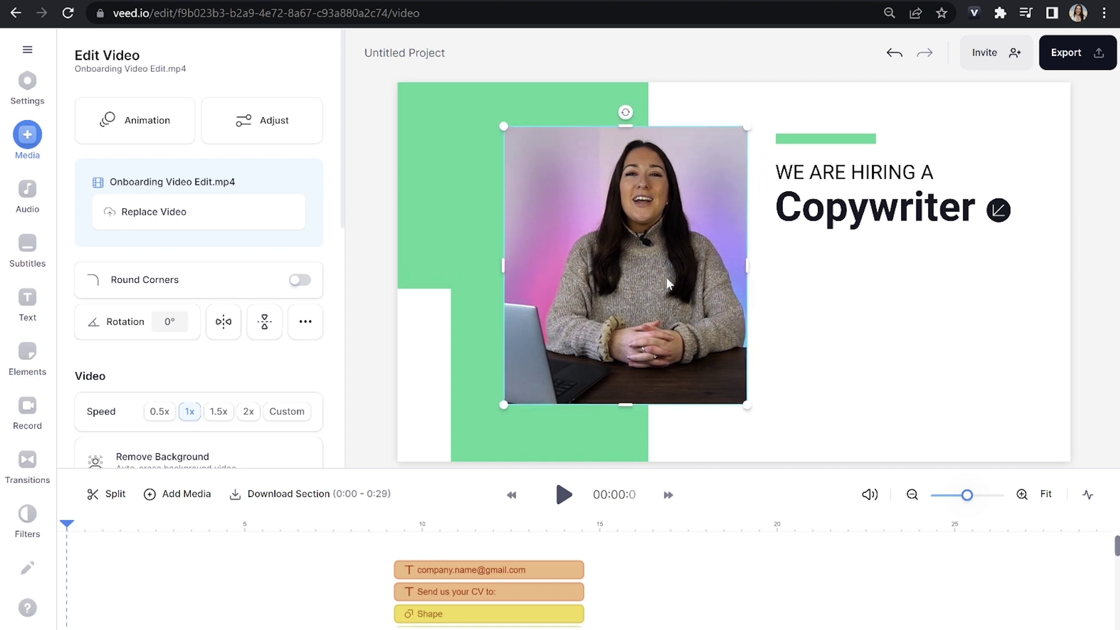
{"action": "left_click", "coordinate": [563, 495]}
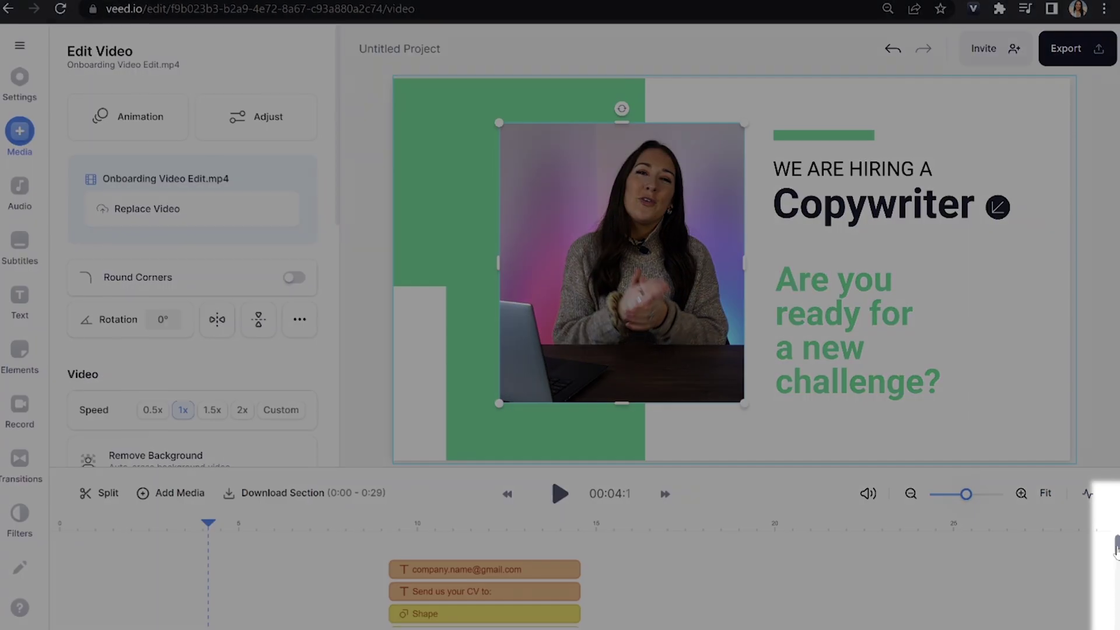
Lower the background music to 5% volume and extend it to about 25.7 seconds
{"action": "left_click_drag", "start_coordinate": [1116, 548], "coordinate": [1114, 626]}
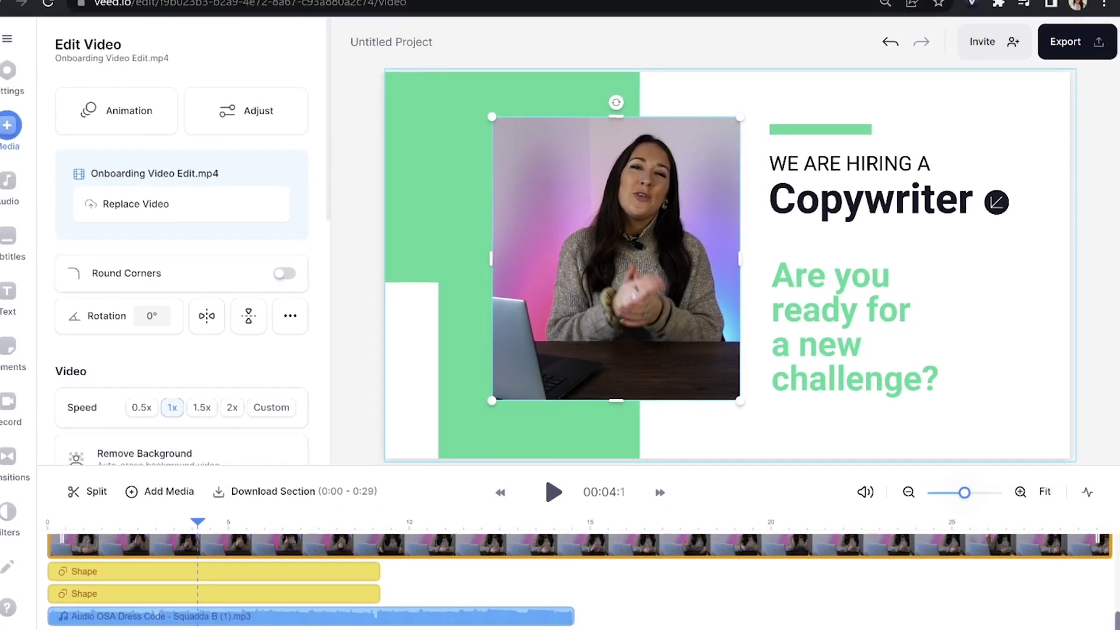
{"action": "left_click", "coordinate": [351, 616]}
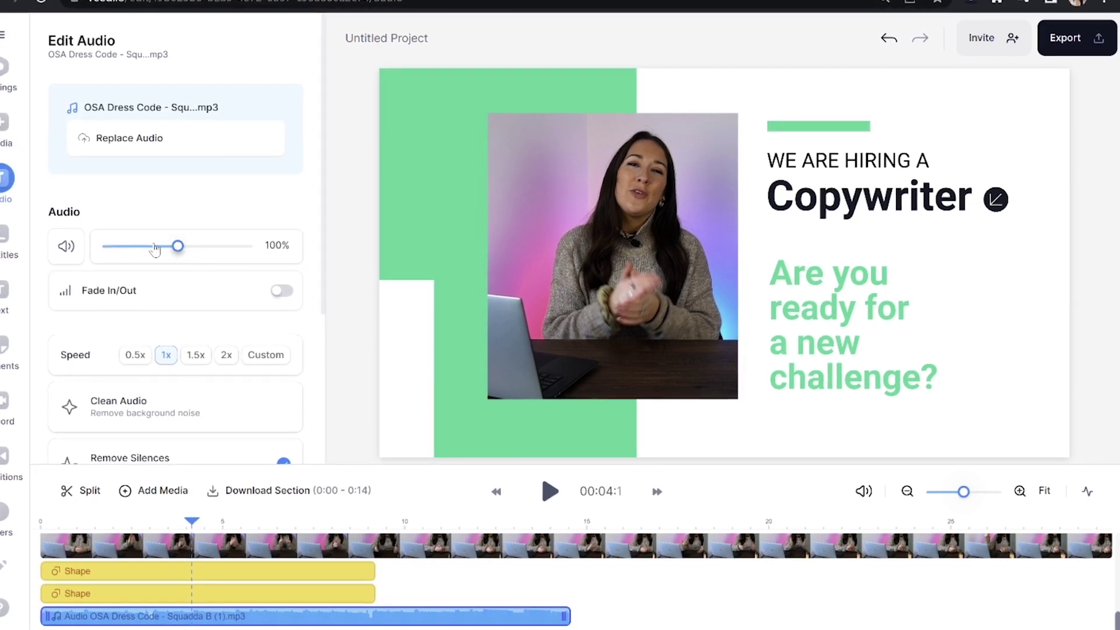
{"action": "left_click_drag", "start_coordinate": [183, 248], "coordinate": [129, 248]}
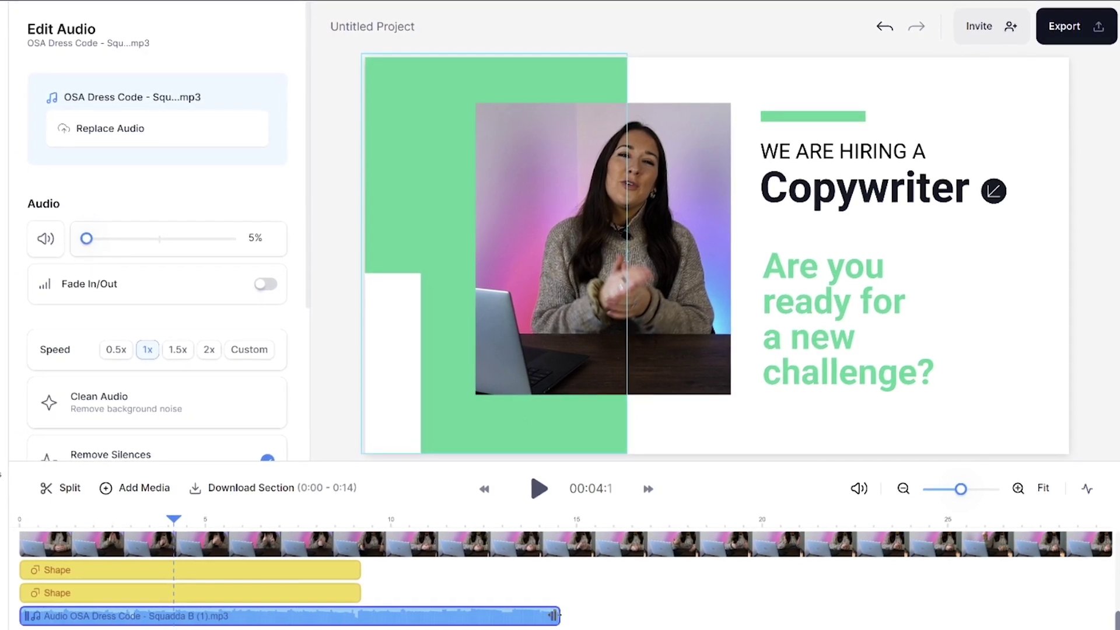
{"action": "left_click_drag", "start_coordinate": [554, 615], "coordinate": [1094, 584]}
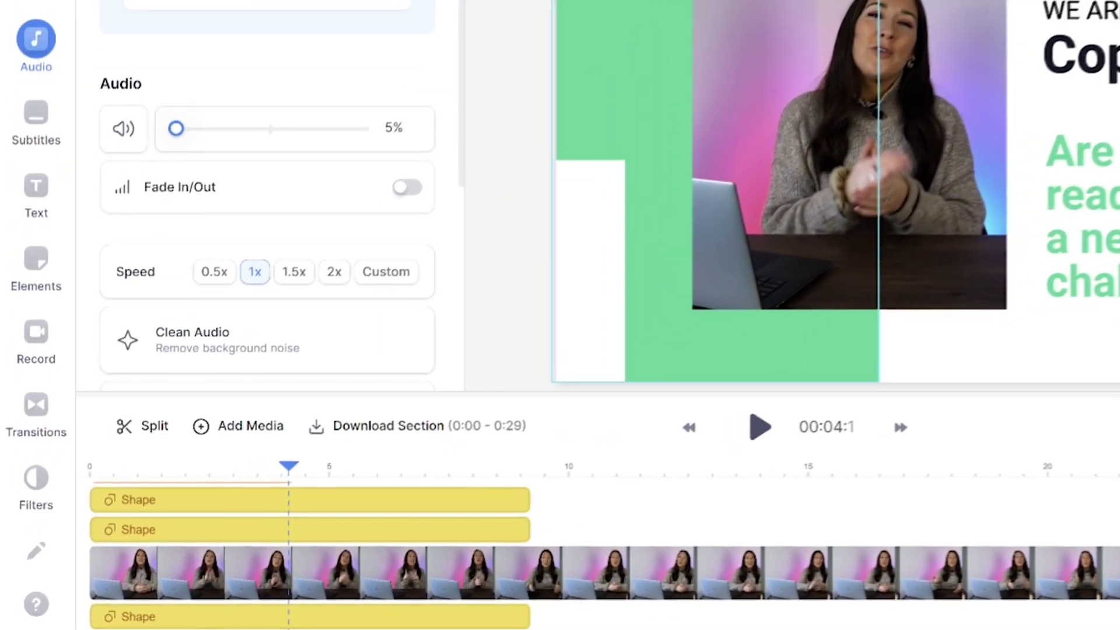
Stretch both background Shape clips to the end of the video and stop playback
{"action": "scroll", "coordinate": [601, 554], "scroll_direction": "down", "scroll_amount": 2}
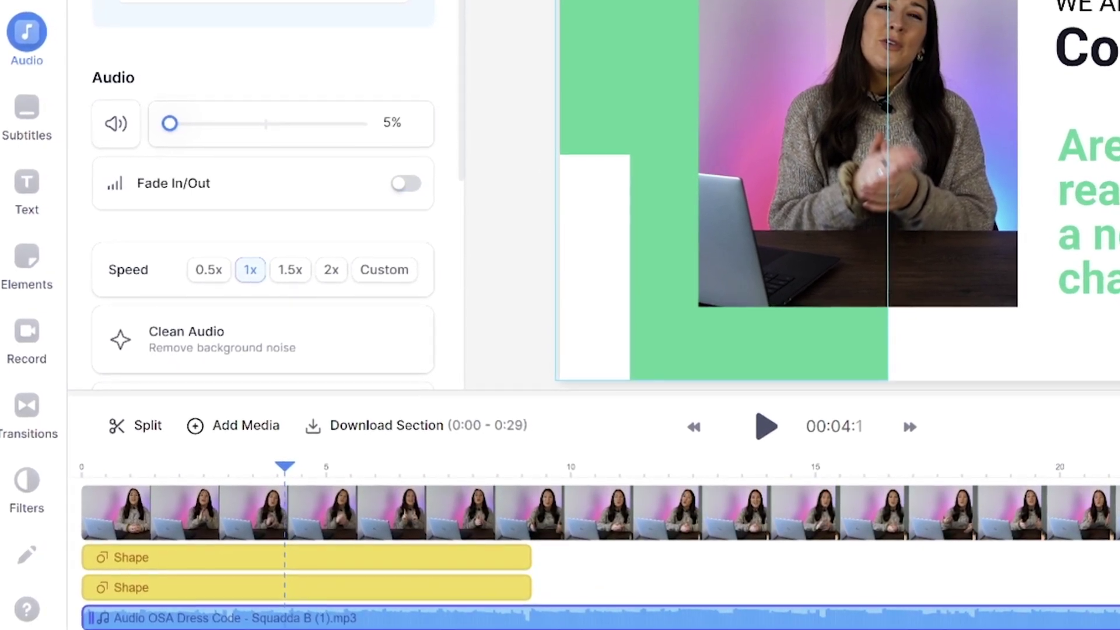
{"action": "left_click_drag", "start_coordinate": [655, 590], "coordinate": [1117, 560]}
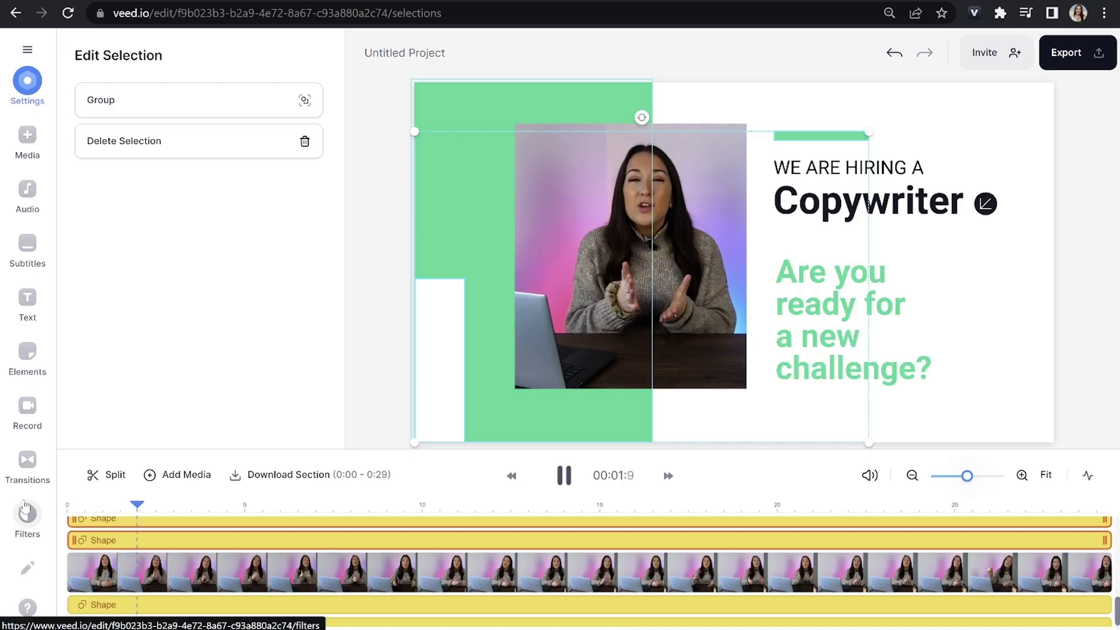
{"action": "key", "text": "space"}
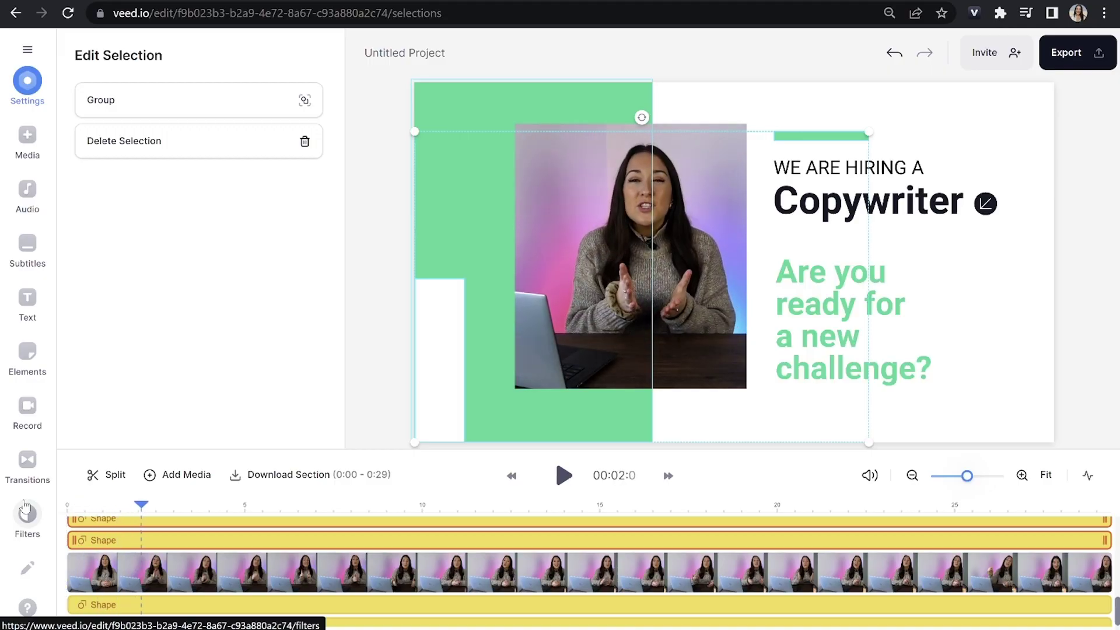
Rewrite the headline as 'Welcome to' over 'VEED' and nudge the title slightly left
{"action": "left_click", "coordinate": [849, 168]}
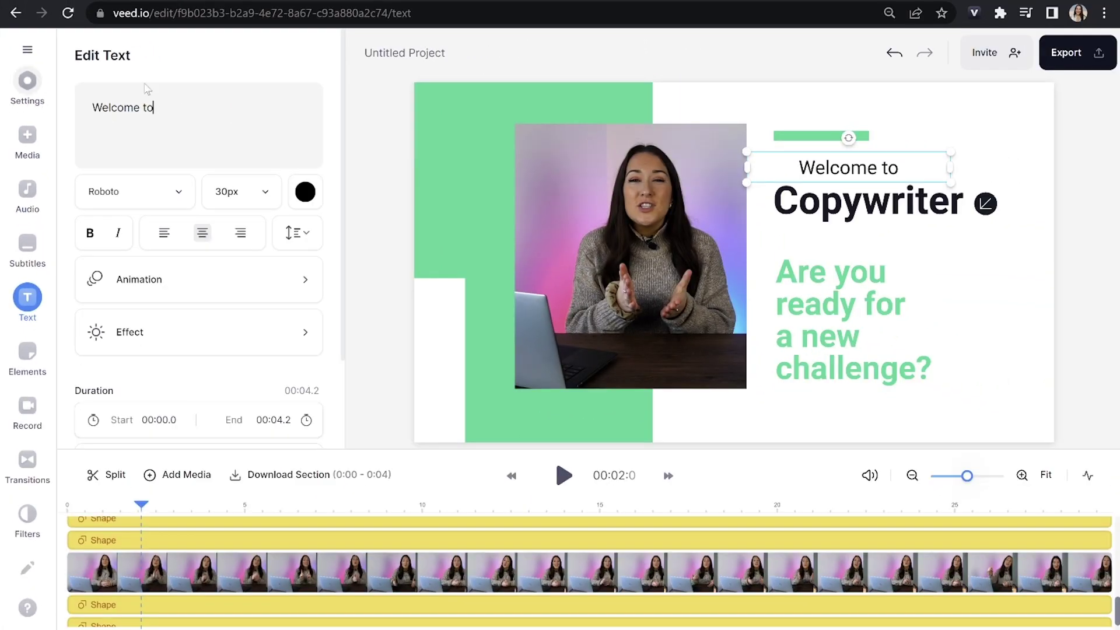
{"action": "left_click", "coordinate": [792, 201]}
{"action": "key", "text": "ctrl+a"}
{"action": "type", "text": "VEE"}
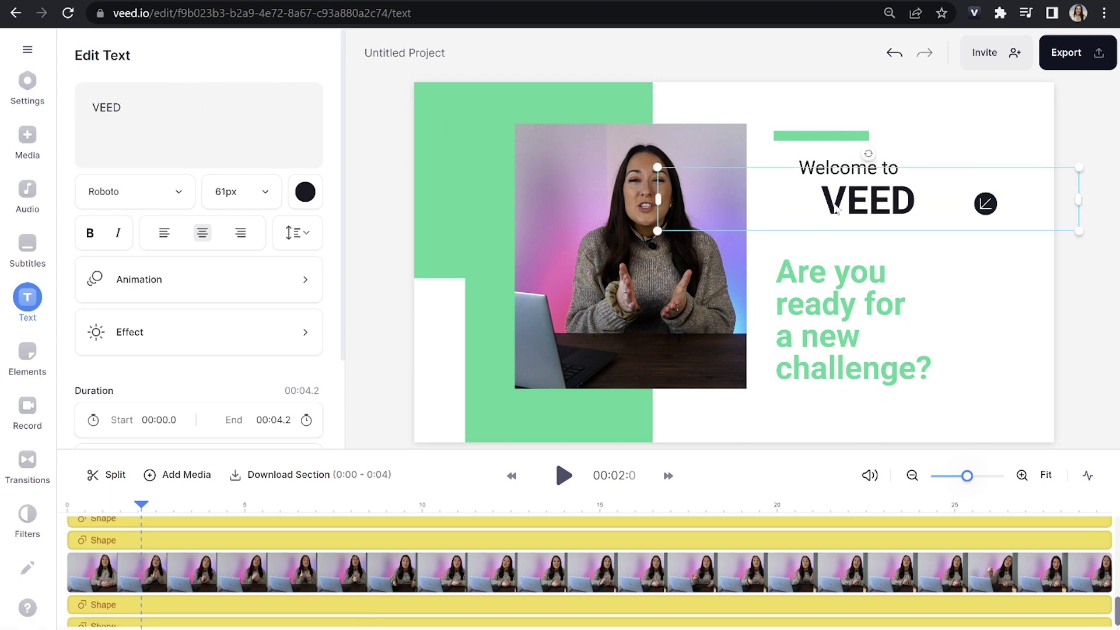
{"action": "left_click_drag", "start_coordinate": [850, 214], "coordinate": [835, 214]}
{"action": "left_click_drag", "start_coordinate": [1116, 610], "coordinate": [1117, 565]}
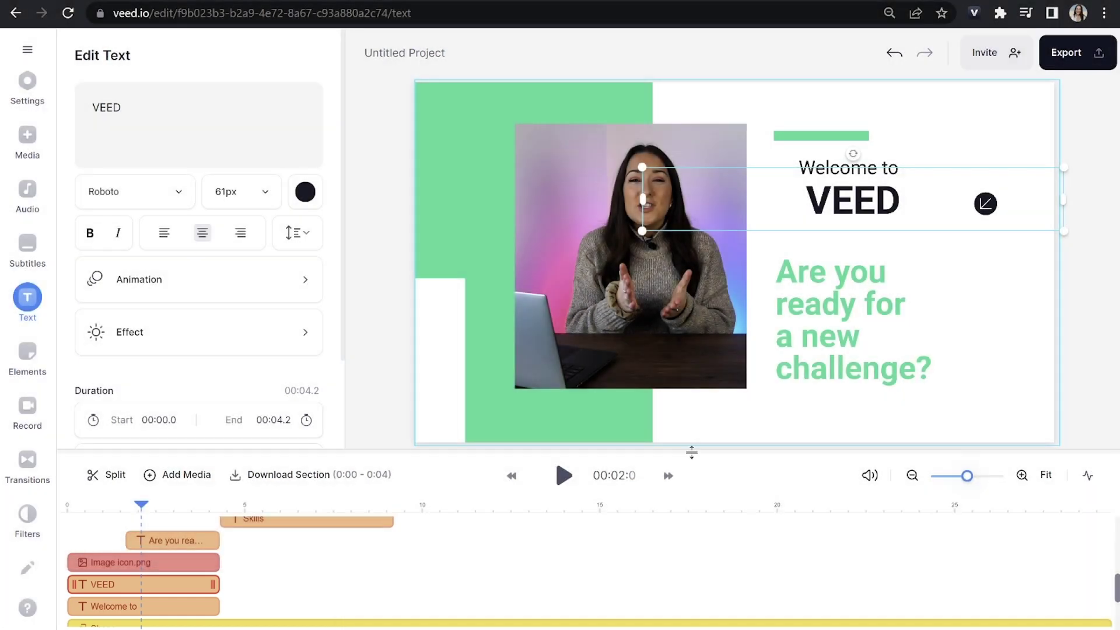
Extend the four opening text and icon clips to about 4.8 seconds, then select the next scene's clips
{"action": "left_click_drag", "start_coordinate": [692, 452], "coordinate": [677, 295]}
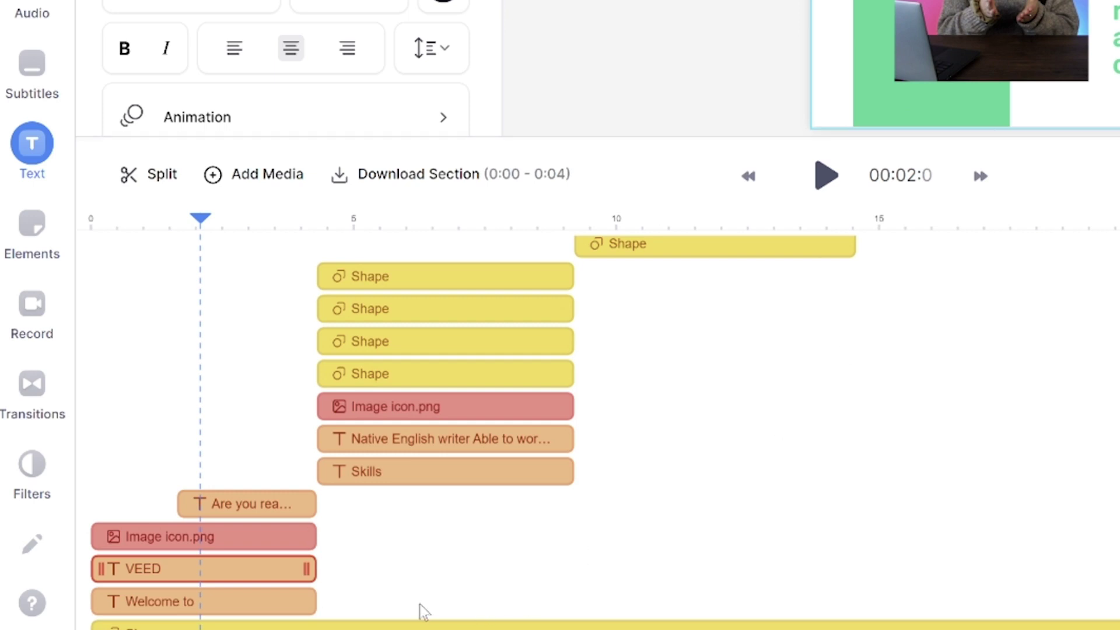
{"action": "left_click_drag", "start_coordinate": [412, 608], "coordinate": [264, 505]}
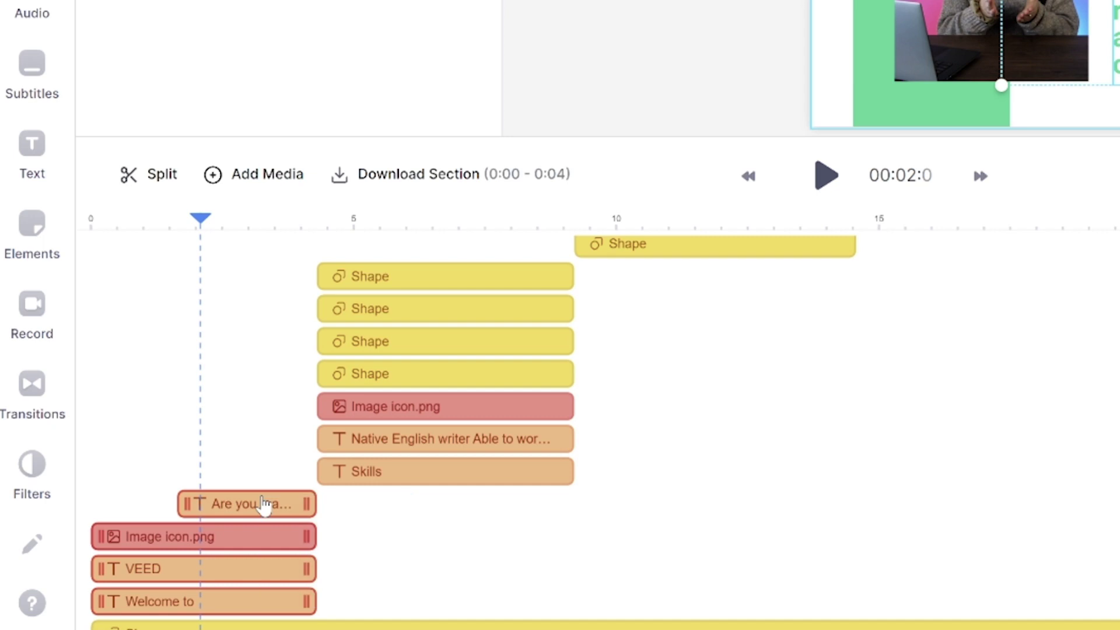
{"action": "left_click_drag", "start_coordinate": [306, 501], "coordinate": [339, 501]}
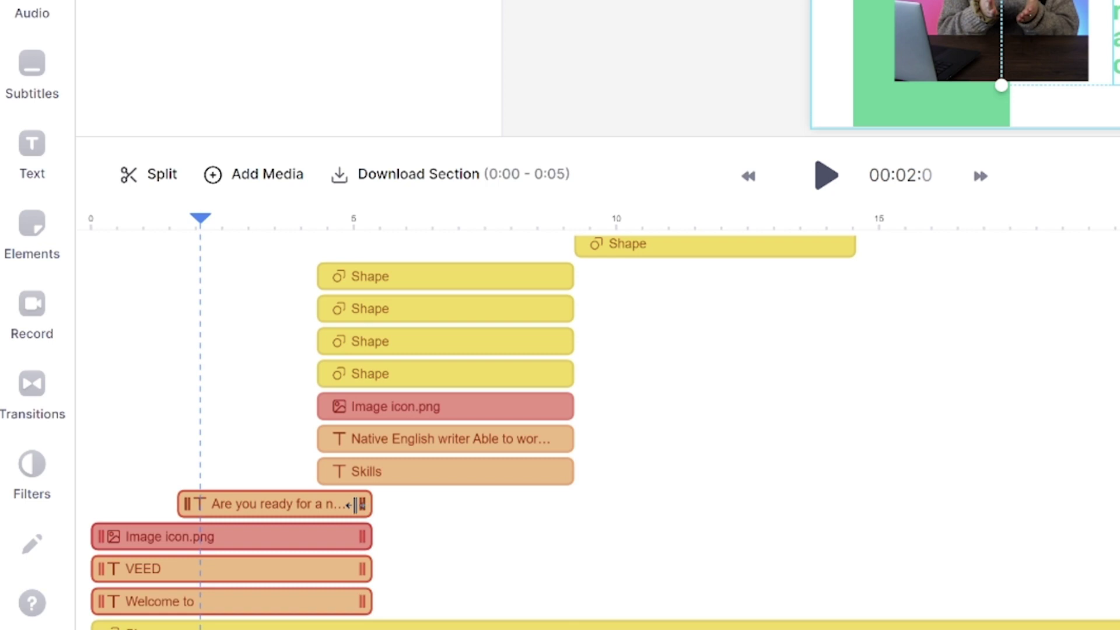
{"action": "left_click", "coordinate": [449, 527]}
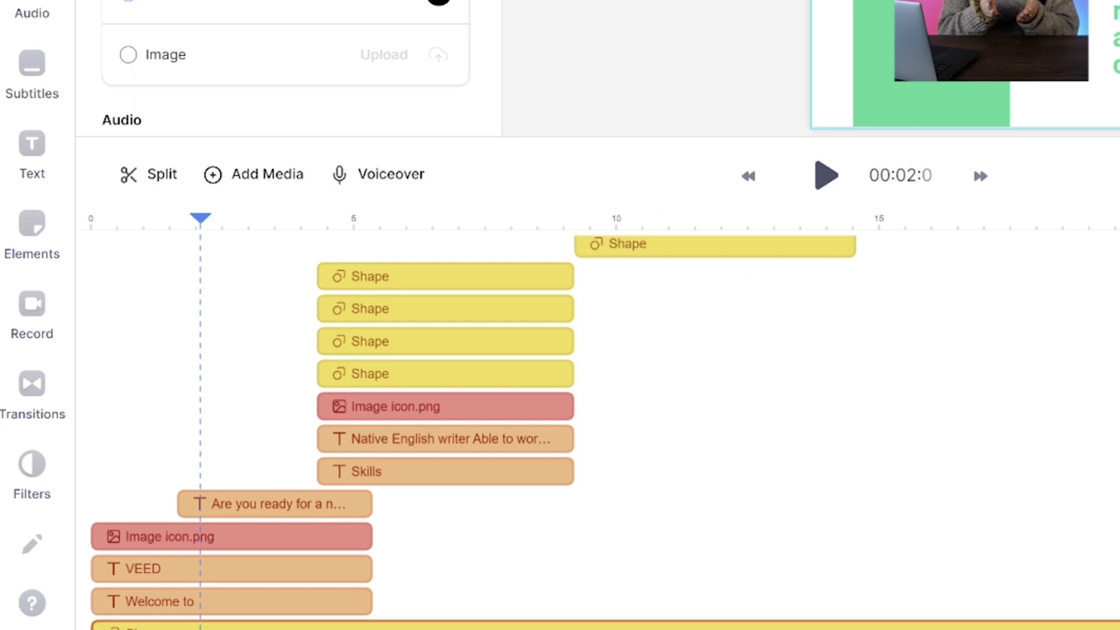
{"action": "scroll", "coordinate": [605, 432], "scroll_direction": "up", "scroll_amount": 2}
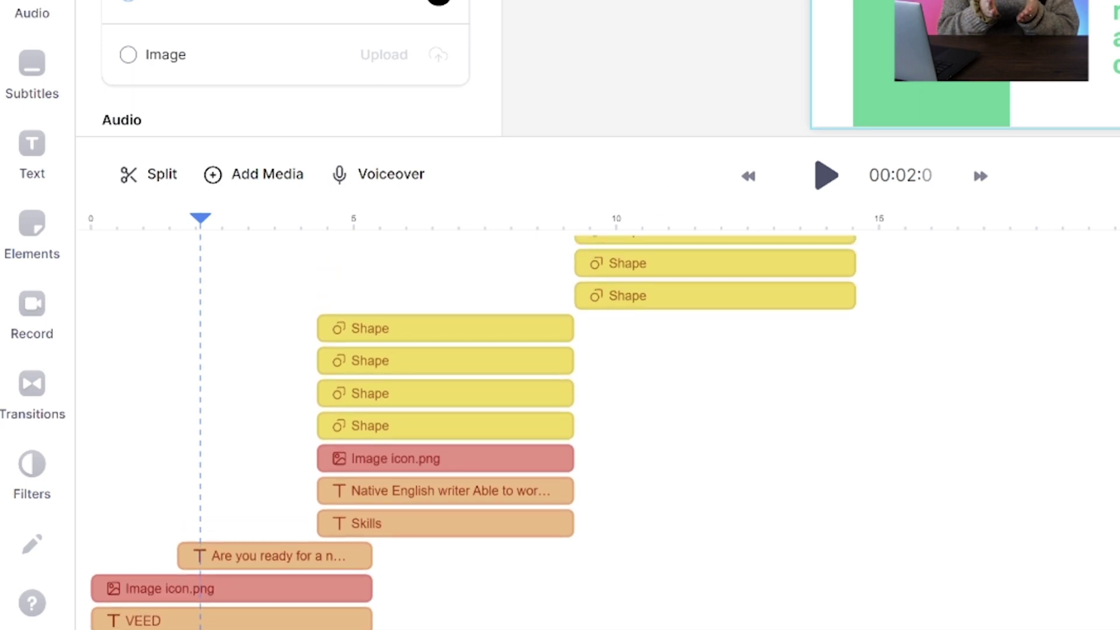
{"action": "left_click_drag", "start_coordinate": [668, 536], "coordinate": [670, 346]}
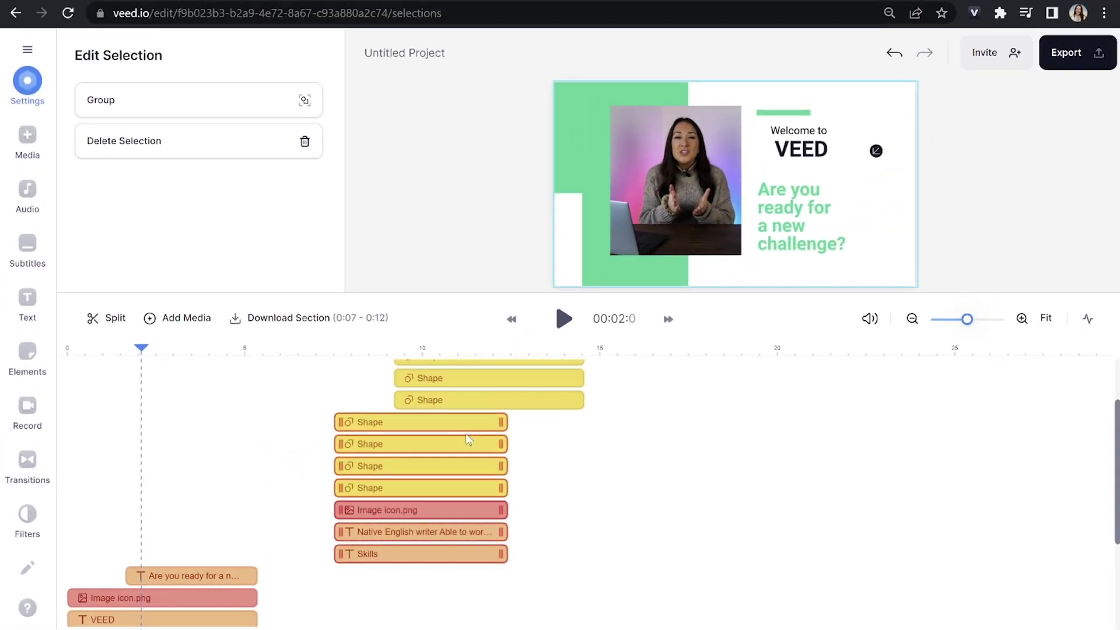
Change the Skills heading to Our Team and move it above the bullet points
{"action": "left_click", "coordinate": [777, 203]}
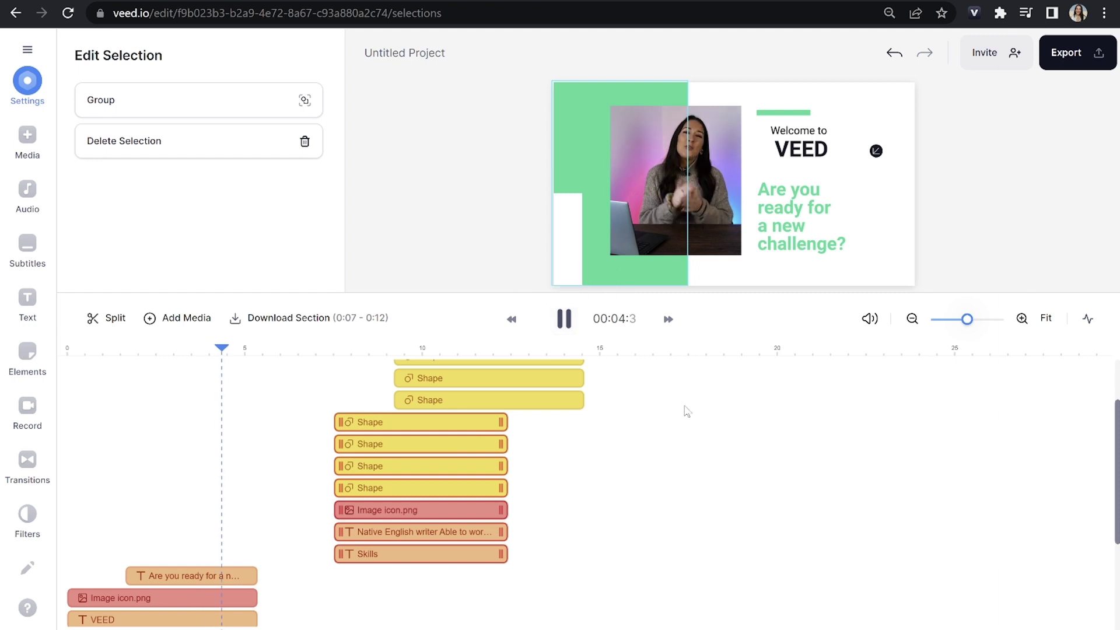
{"action": "left_click", "coordinate": [980, 248]}
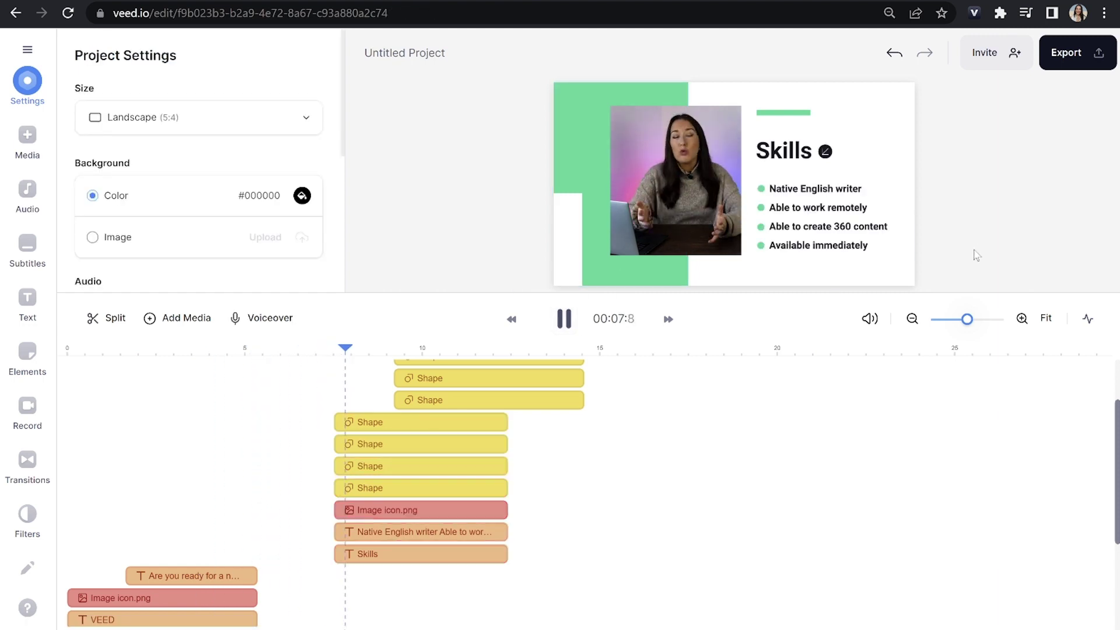
{"action": "key", "text": "space"}
{"action": "left_click", "coordinate": [420, 554]}
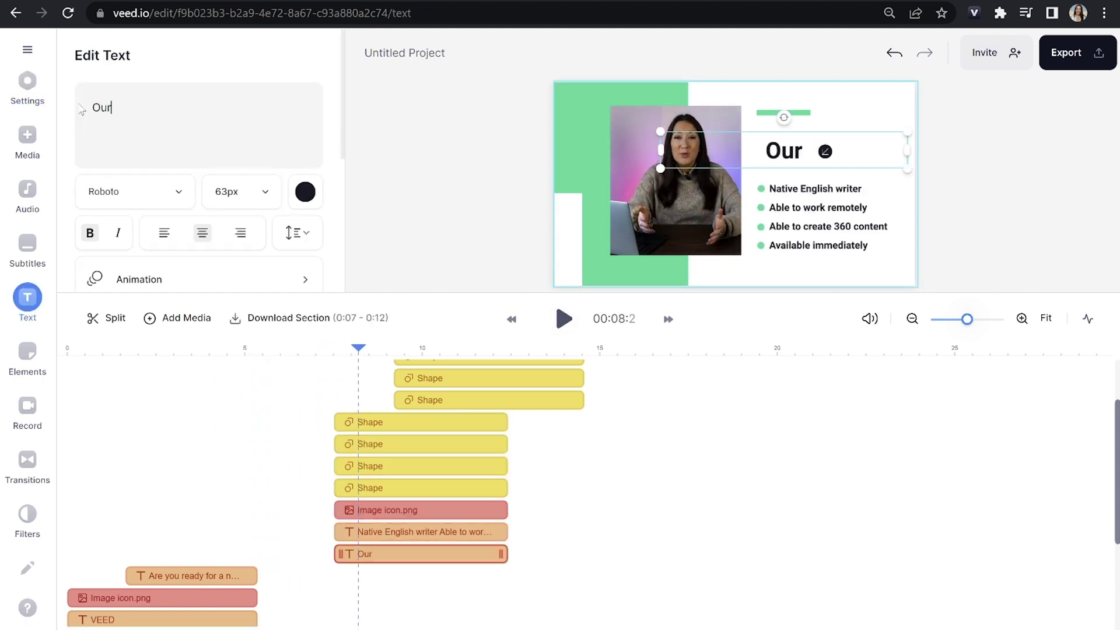
{"action": "left_click_drag", "start_coordinate": [766, 159], "coordinate": [793, 140]}
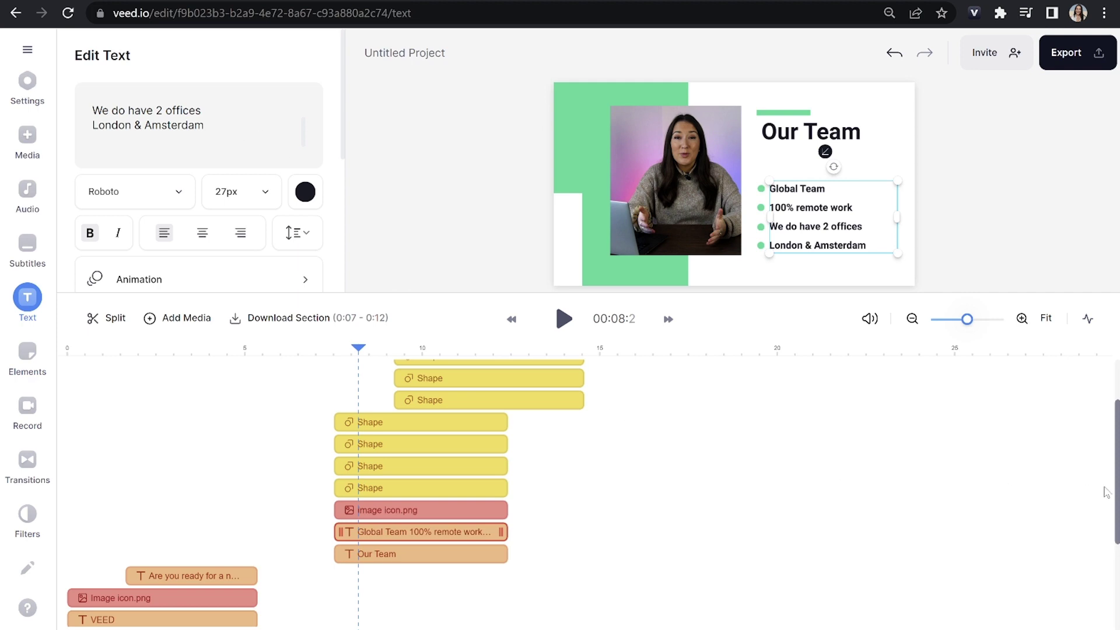
Select the CV-request slide clips and shift them later to about 0:20–0:25
{"action": "scroll", "coordinate": [1116, 513], "scroll_direction": "up", "scroll_amount": 3}
{"action": "left_click_drag", "start_coordinate": [642, 482], "coordinate": [397, 373]}
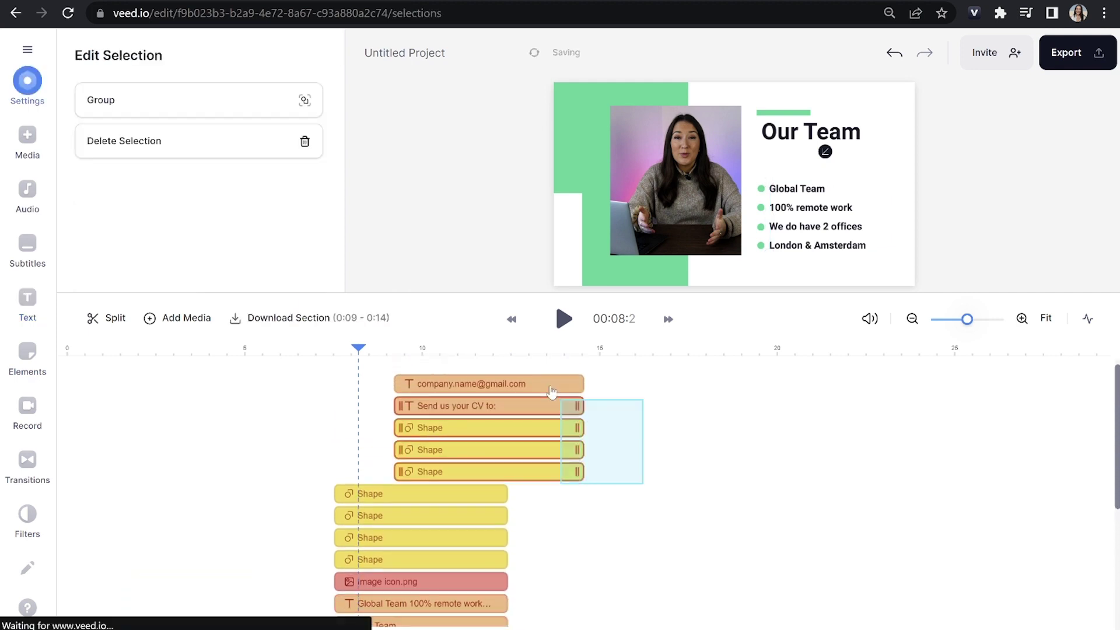
{"action": "left_click_drag", "start_coordinate": [580, 389], "coordinate": [936, 421]}
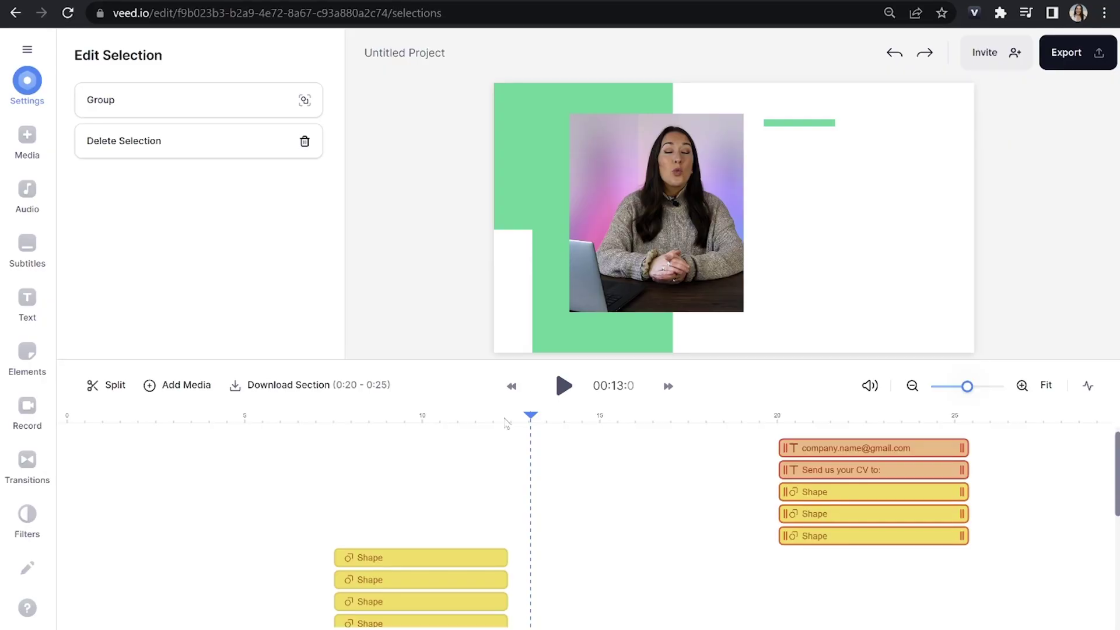
{"action": "left_click", "coordinate": [504, 415]}
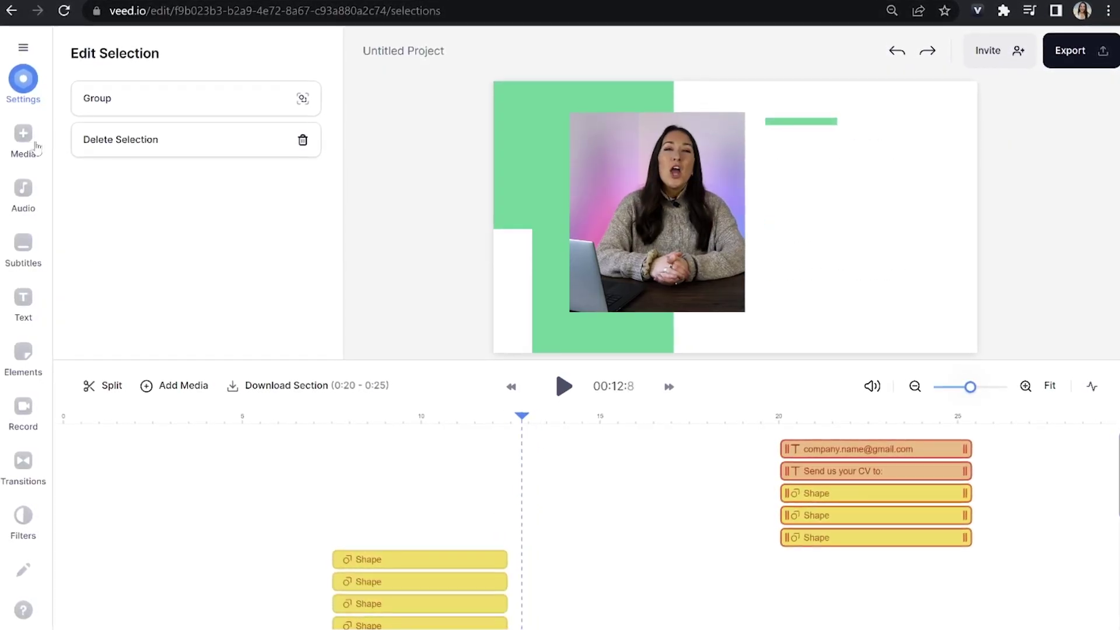
Insert the Speaker name-tag text template and select its speaker and name lines for editing
{"action": "left_click", "coordinate": [22, 303]}
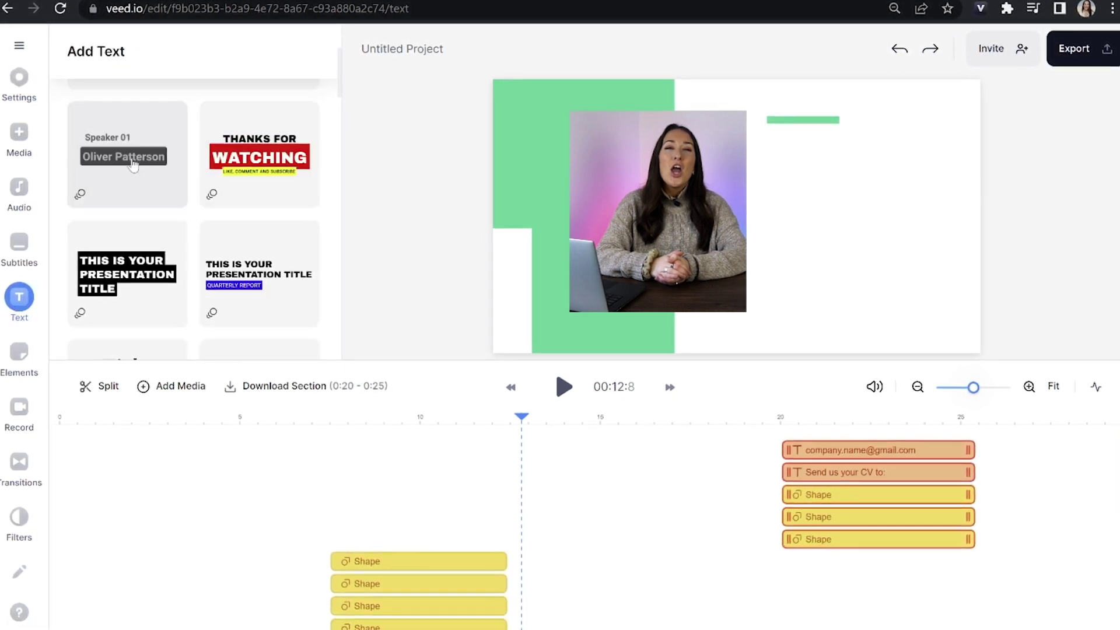
{"action": "left_click", "coordinate": [136, 160]}
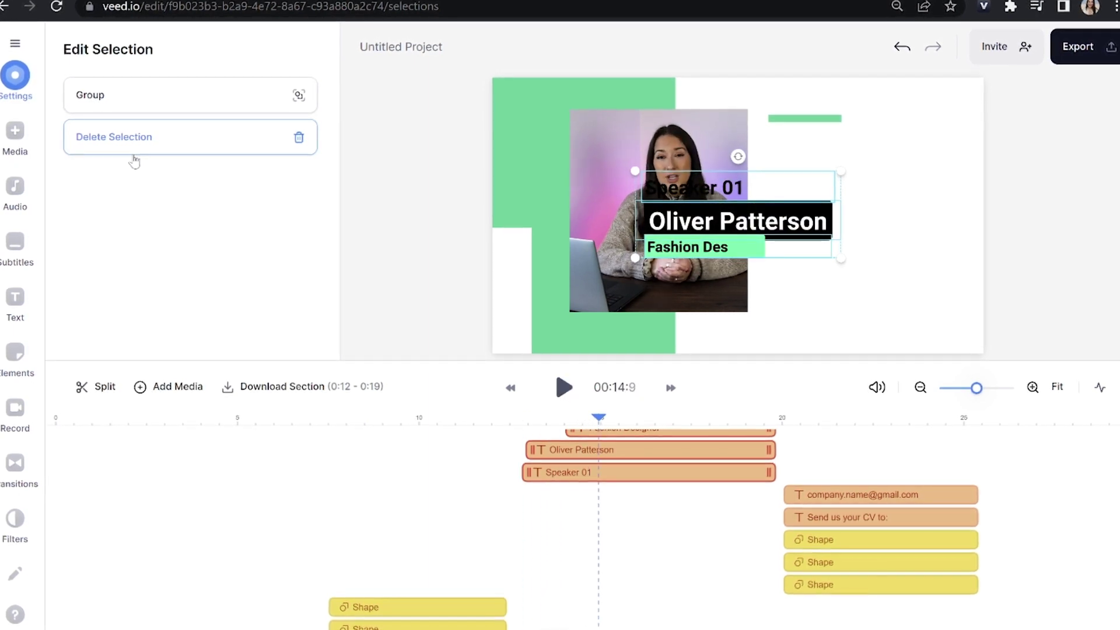
{"action": "left_click", "coordinate": [726, 188]}
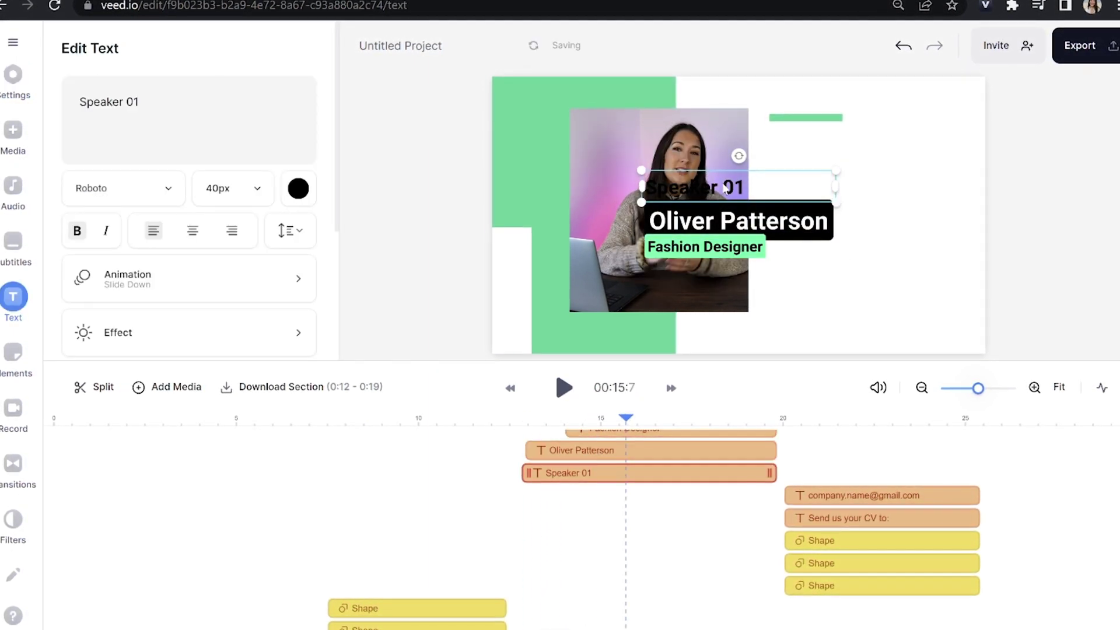
{"action": "left_click", "coordinate": [782, 220]}
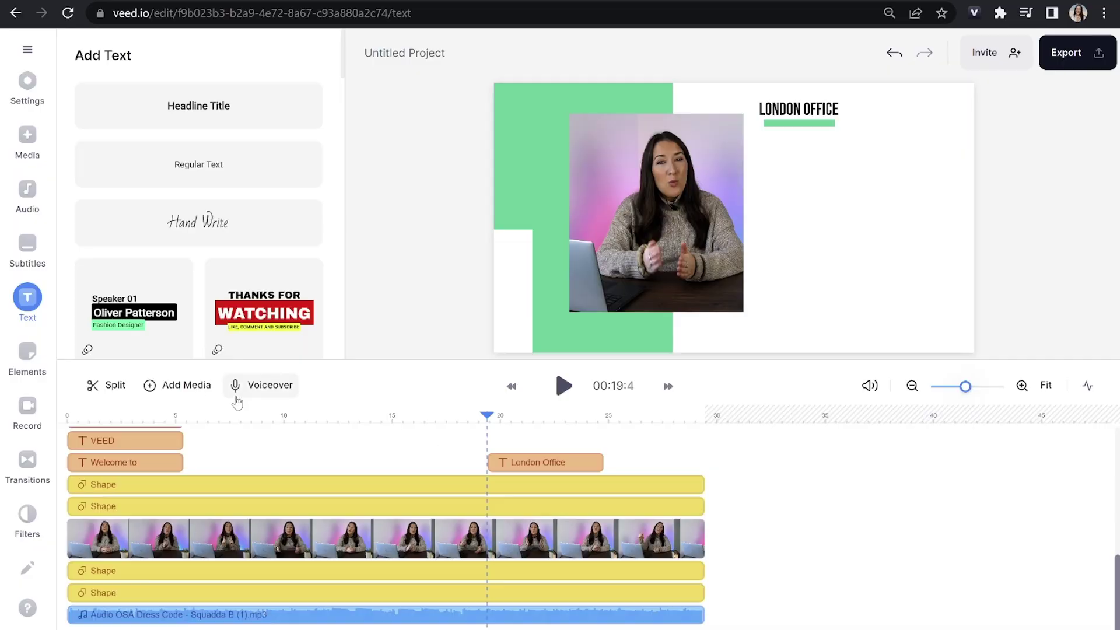
Upload the office video from the Downloads folder
{"action": "left_click", "coordinate": [198, 390]}
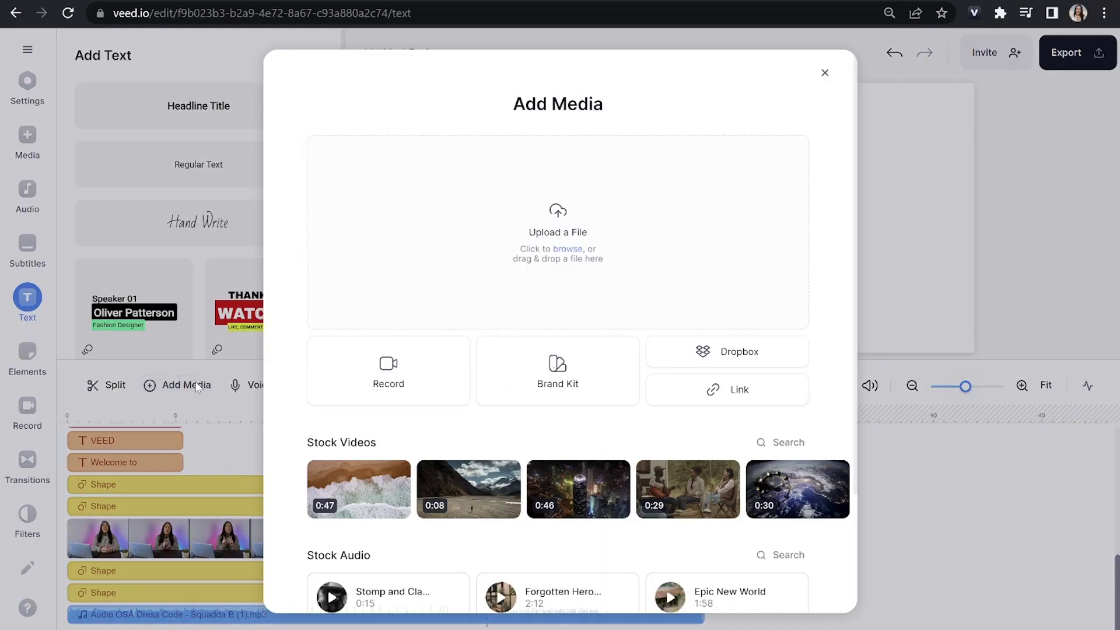
{"action": "left_click", "coordinate": [649, 272]}
{"action": "double_click", "coordinate": [370, 136]}
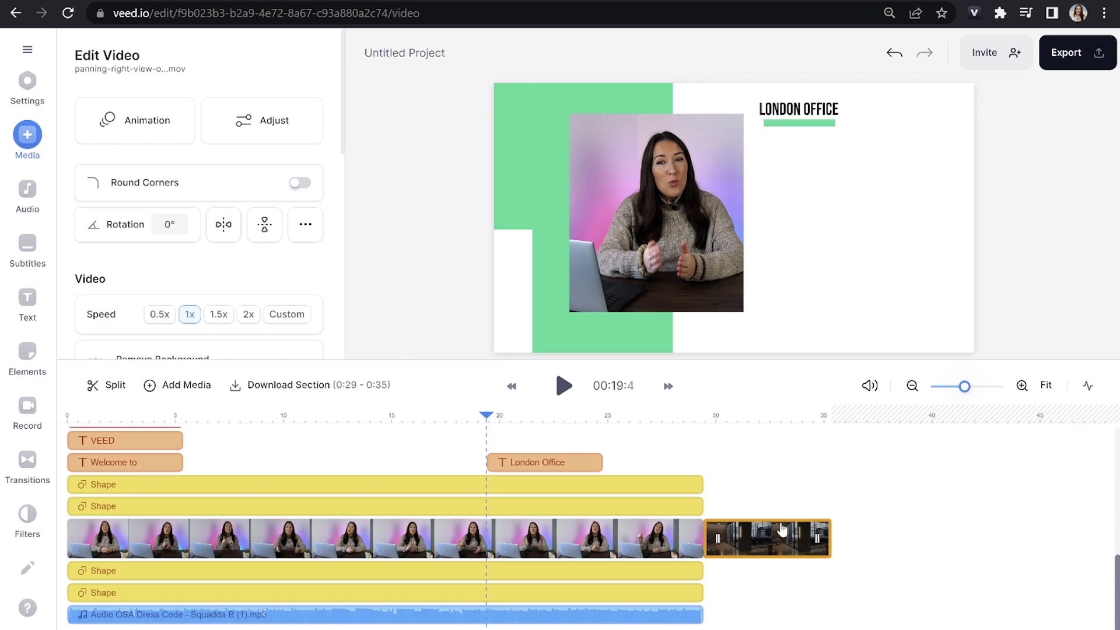
Place the office clip on an upper track at about 20 seconds and enlarge it beside the presenter
{"action": "left_click_drag", "start_coordinate": [775, 544], "coordinate": [653, 505]}
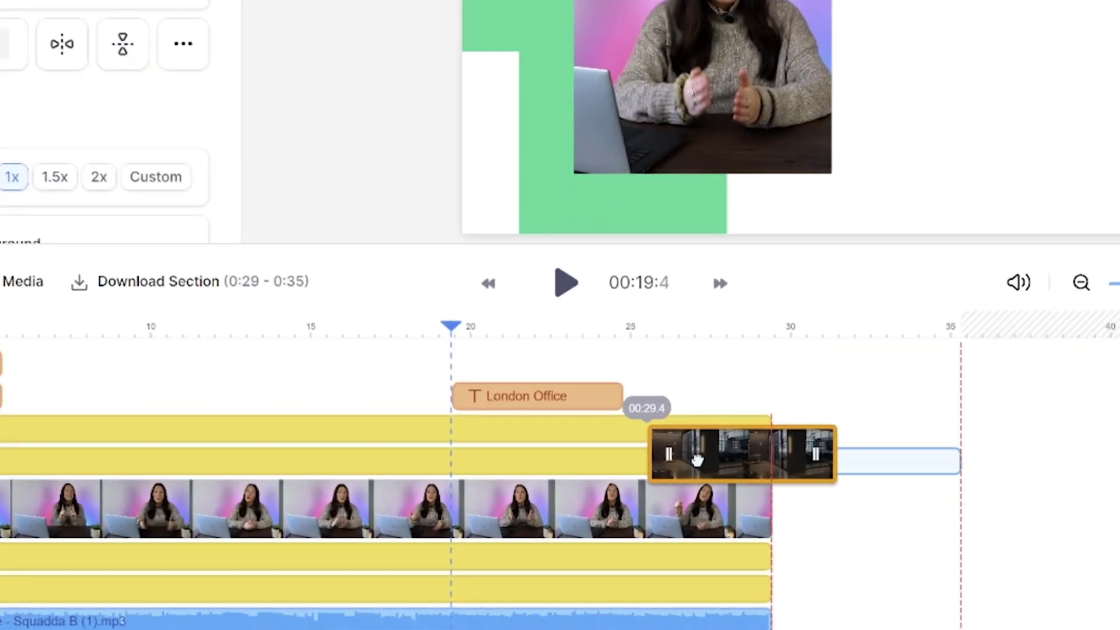
{"action": "left_click_drag", "start_coordinate": [697, 460], "coordinate": [569, 478]}
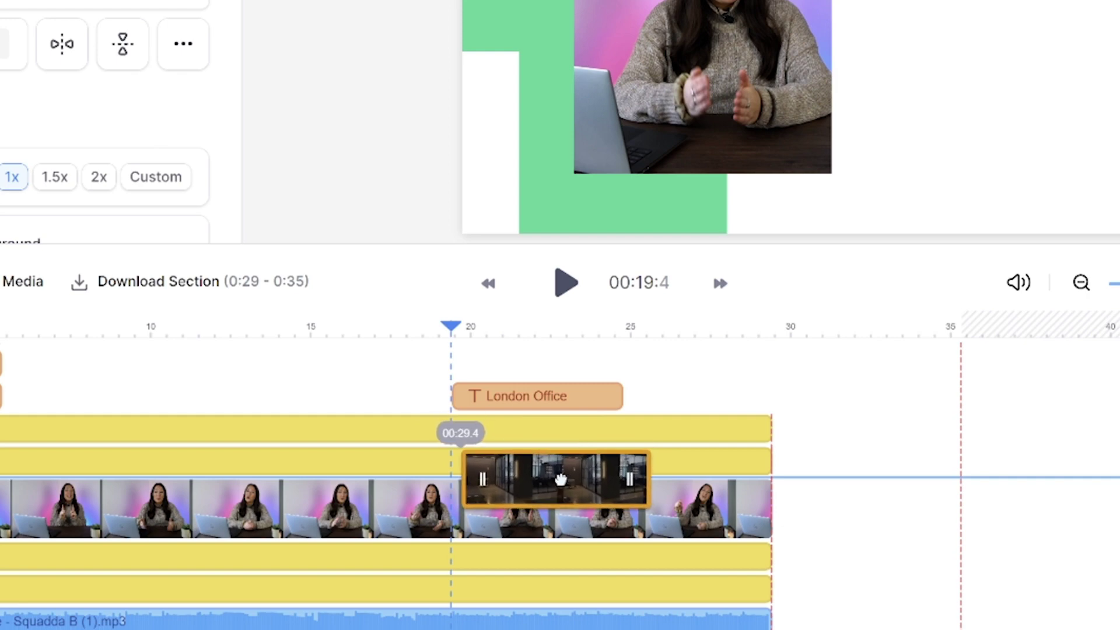
{"action": "left_click_drag", "start_coordinate": [564, 489], "coordinate": [548, 480]}
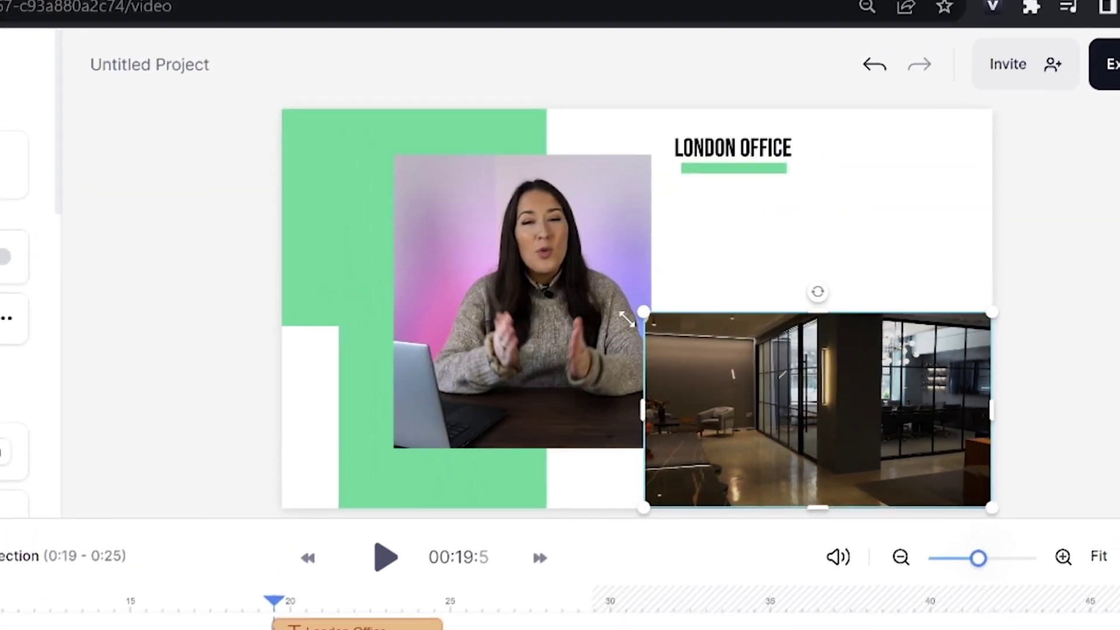
{"action": "left_click_drag", "start_coordinate": [627, 319], "coordinate": [614, 312]}
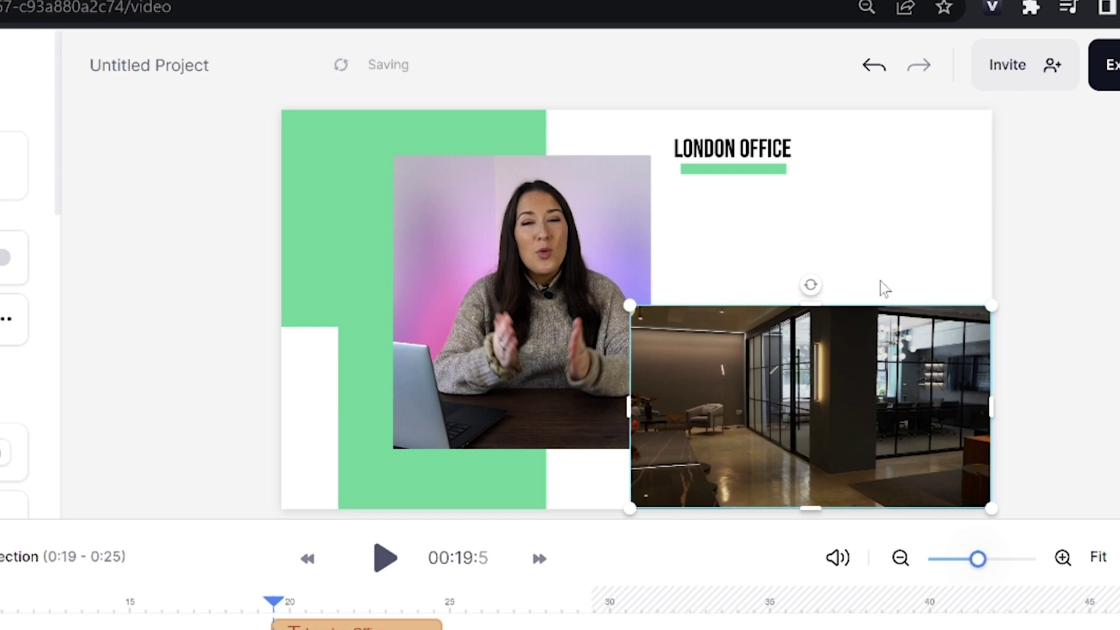
{"action": "left_click", "coordinate": [626, 401]}
{"action": "left_click", "coordinate": [768, 416]}
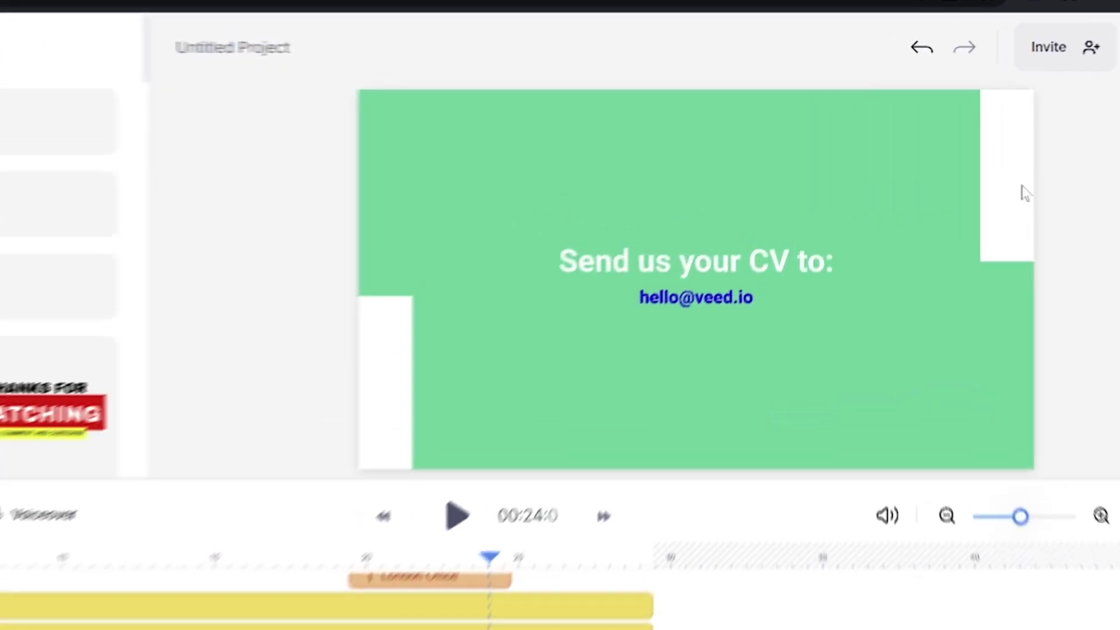
{"action": "left_click", "coordinate": [963, 160]}
Delete the top-right white rectangle from the CV slide, then select the lower-left one
{"action": "right_click", "coordinate": [1028, 222]}
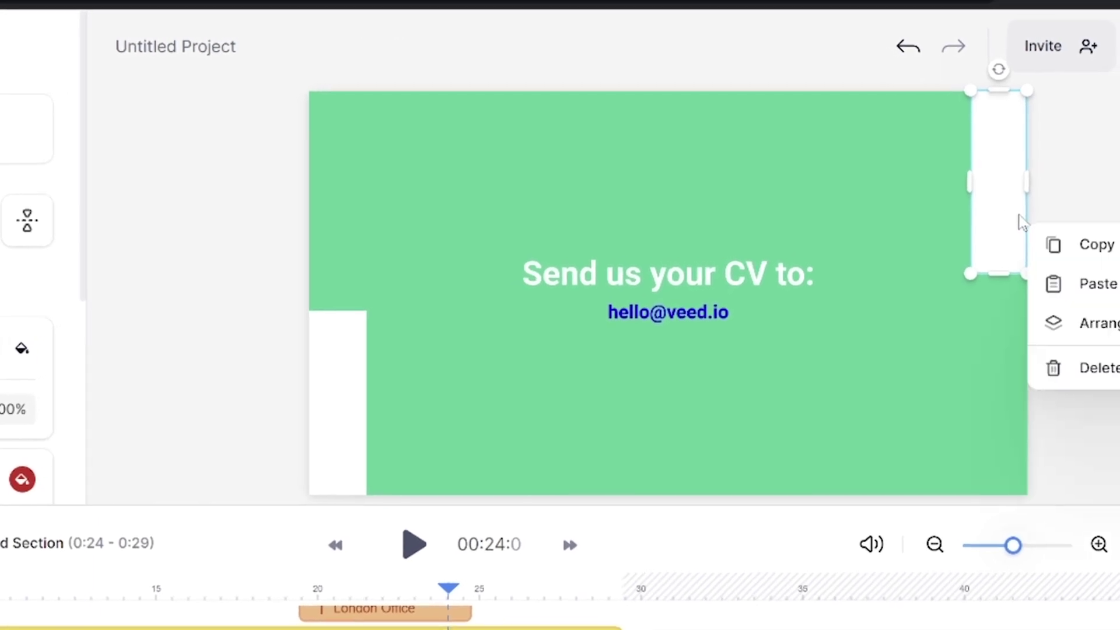
{"action": "left_click", "coordinate": [1085, 368]}
{"action": "left_click", "coordinate": [347, 381]}
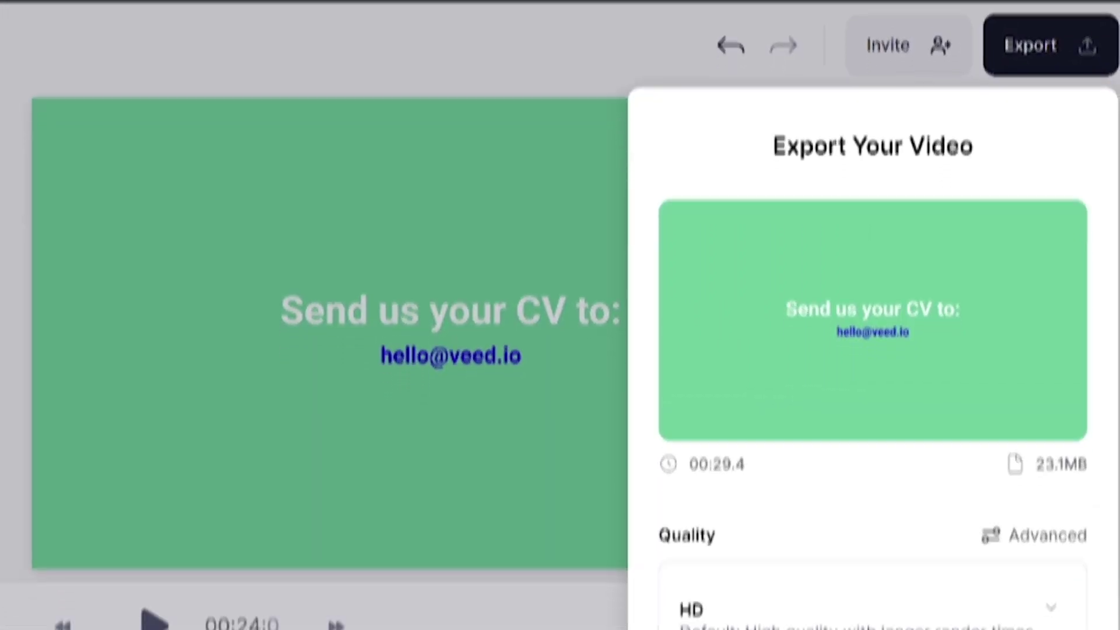
Export the video in HD, then review its download formats and sharing options on the share page
{"action": "left_click", "coordinate": [835, 351]}
{"action": "left_click", "coordinate": [888, 580]}
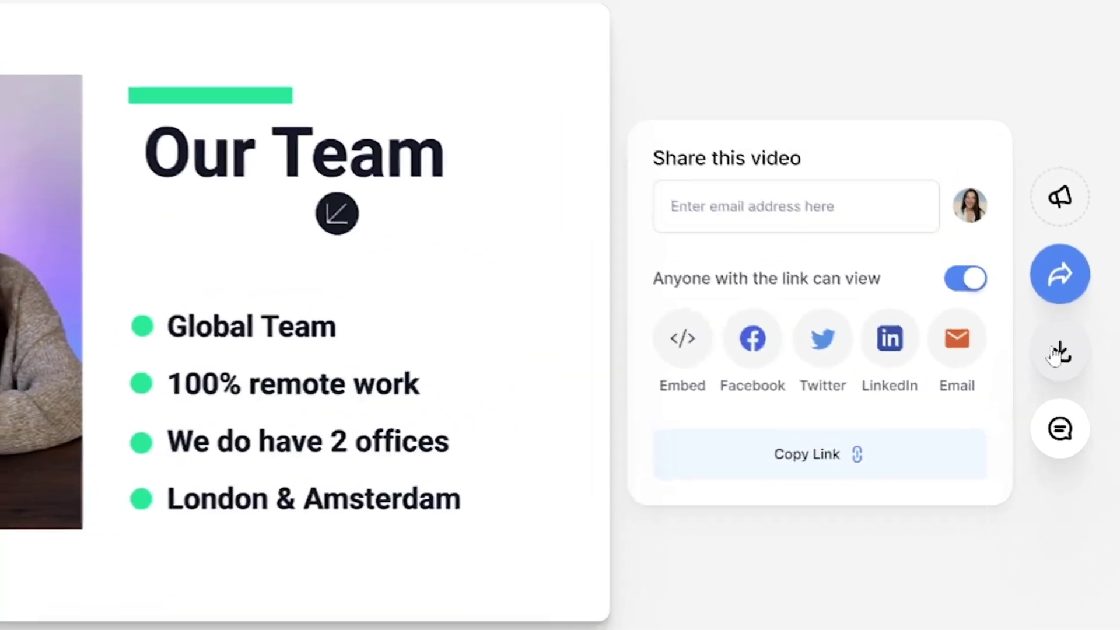
{"action": "left_click", "coordinate": [1079, 384]}
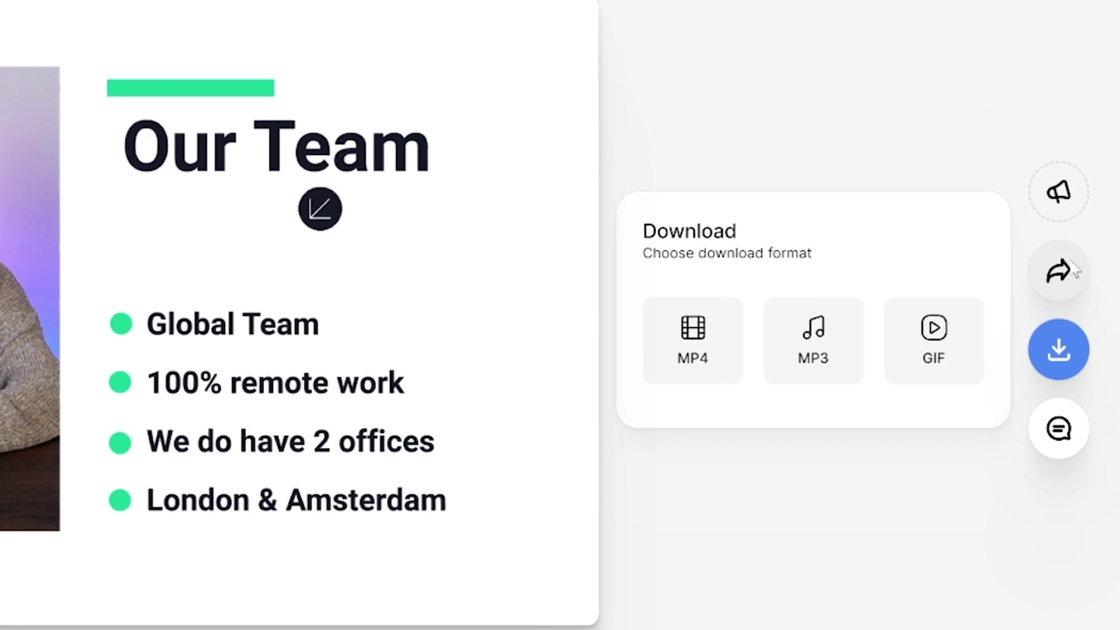
{"action": "left_click", "coordinate": [1059, 272]}
{"action": "left_click", "coordinate": [846, 190]}
{"action": "left_click", "coordinate": [642, 115]}
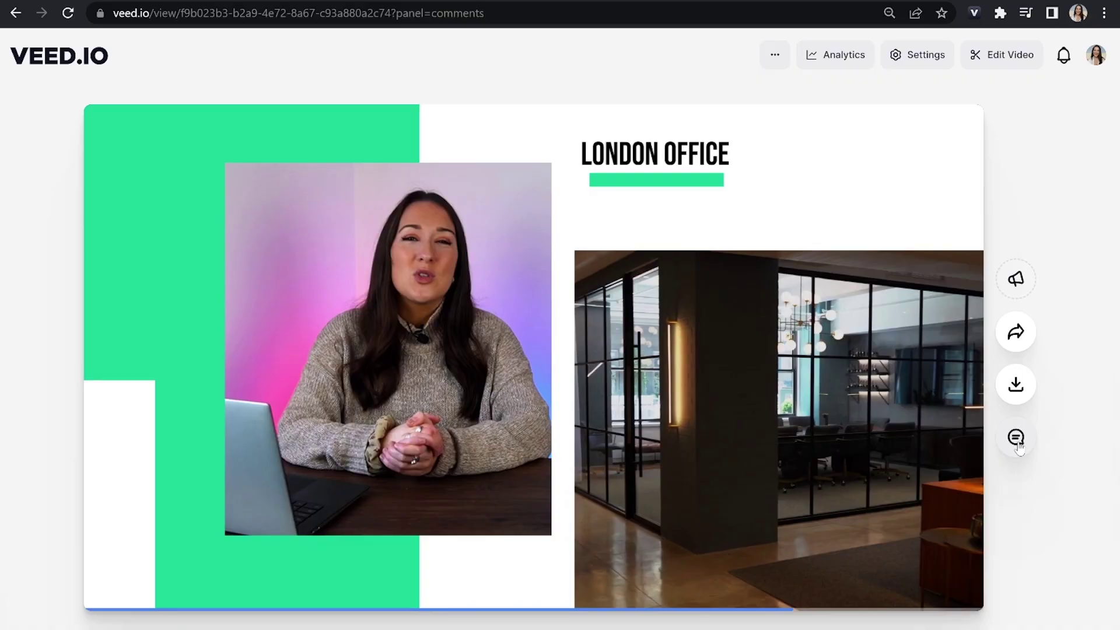
Open the share page comments and begin the reply 'Good question! The office will be'
{"action": "left_click", "coordinate": [1016, 438]}
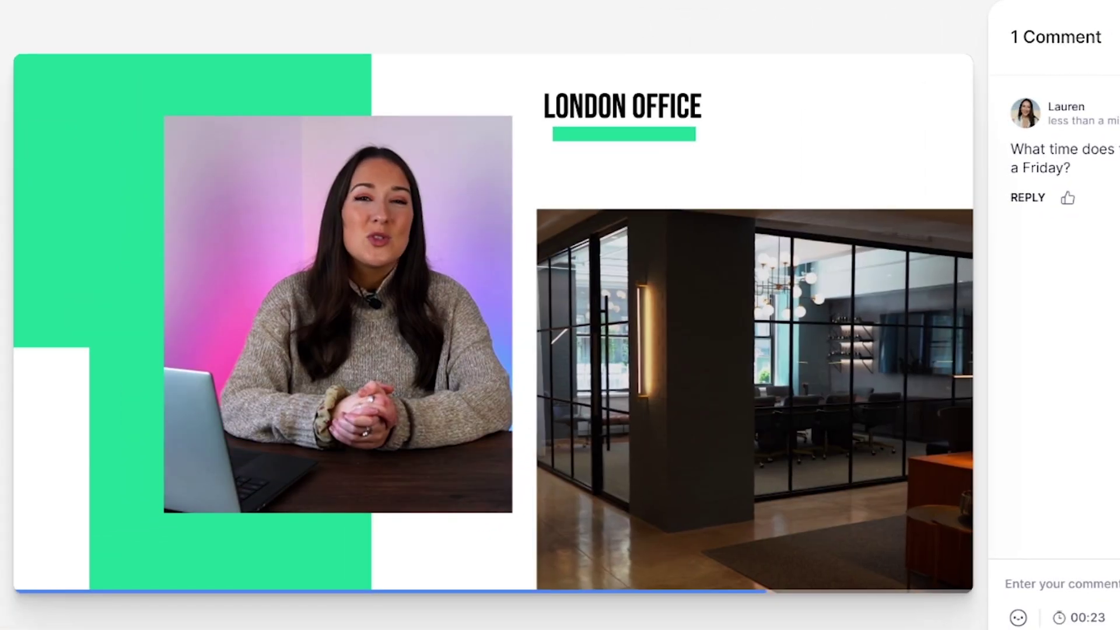
{"action": "type", "text": "Good question! The office will be"}
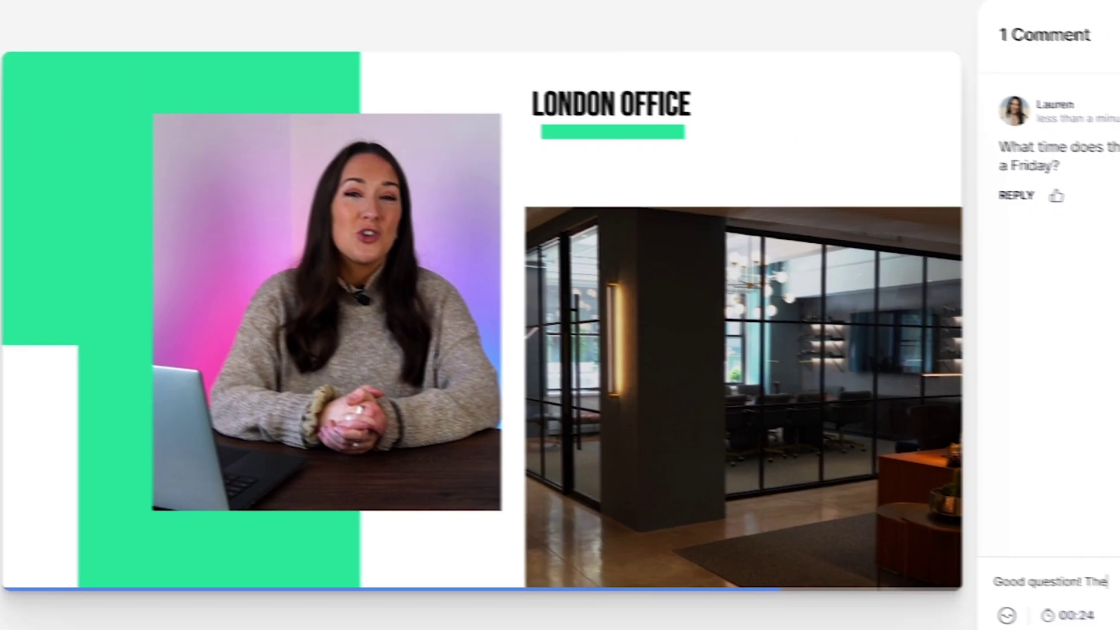